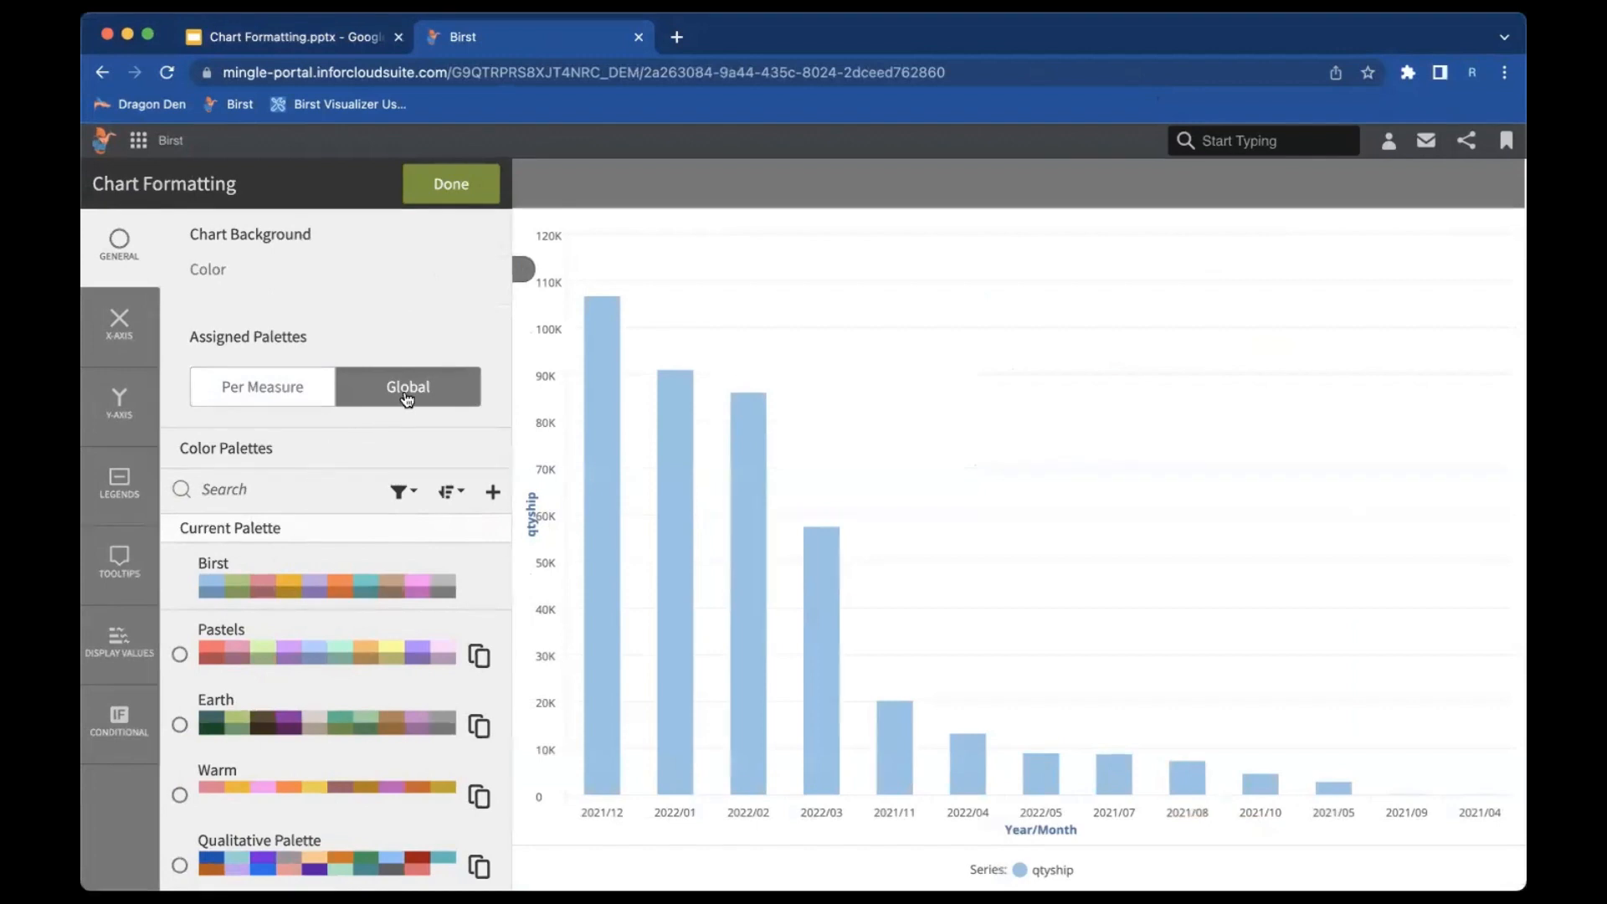
- Set the assigned palettes to Per Measure and open the color palette choices for the qtyship measure
left_click(276, 405)
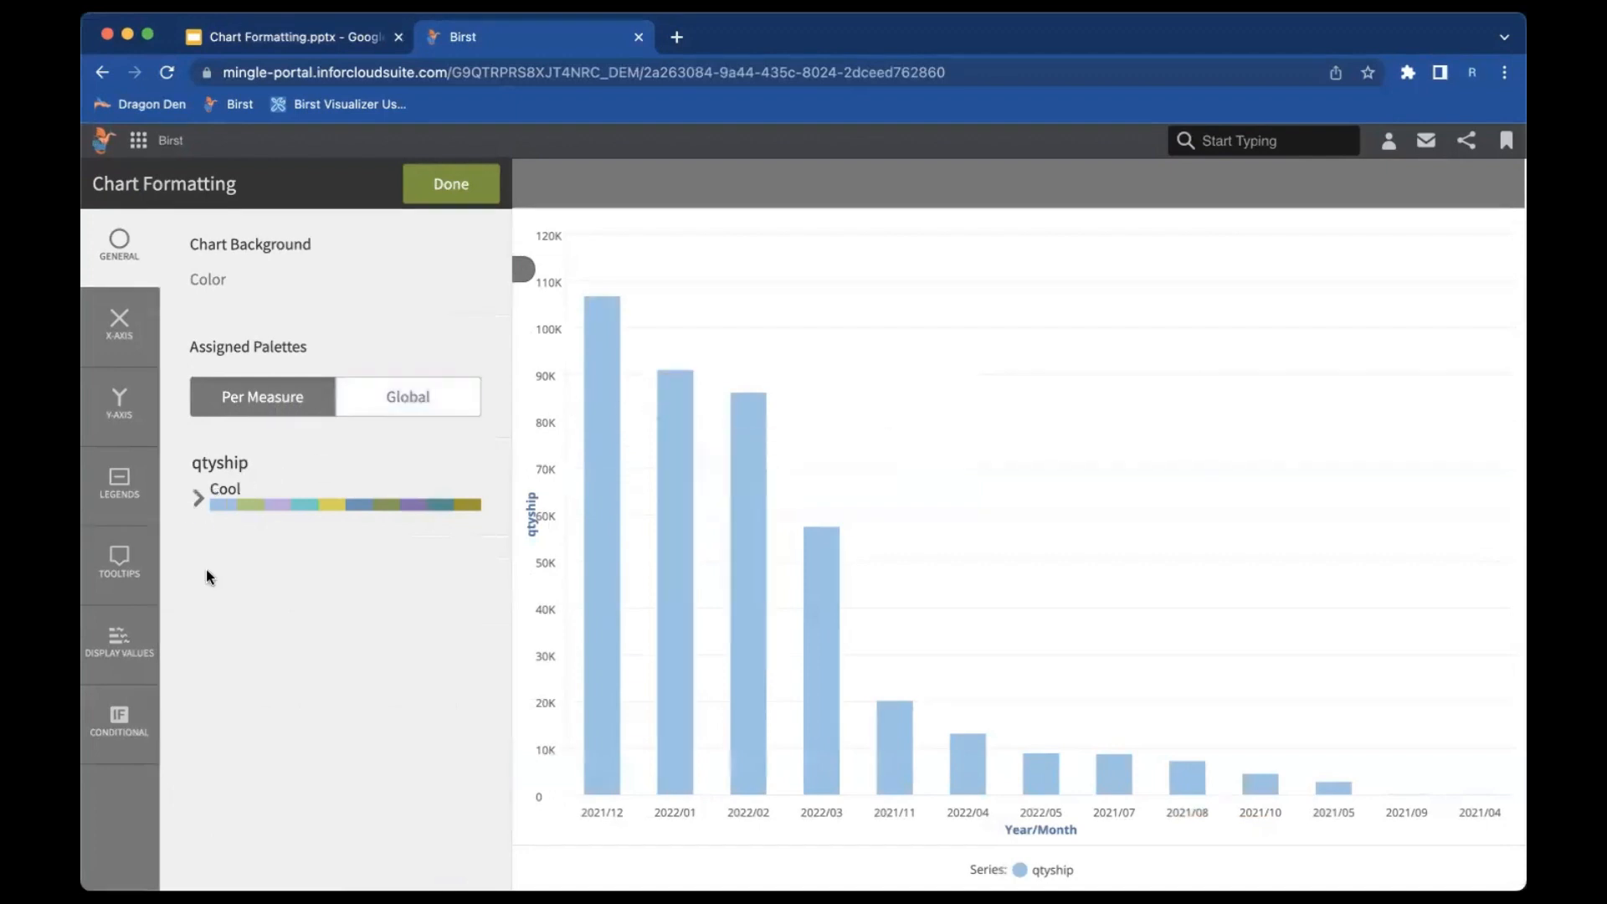
left_click(201, 505)
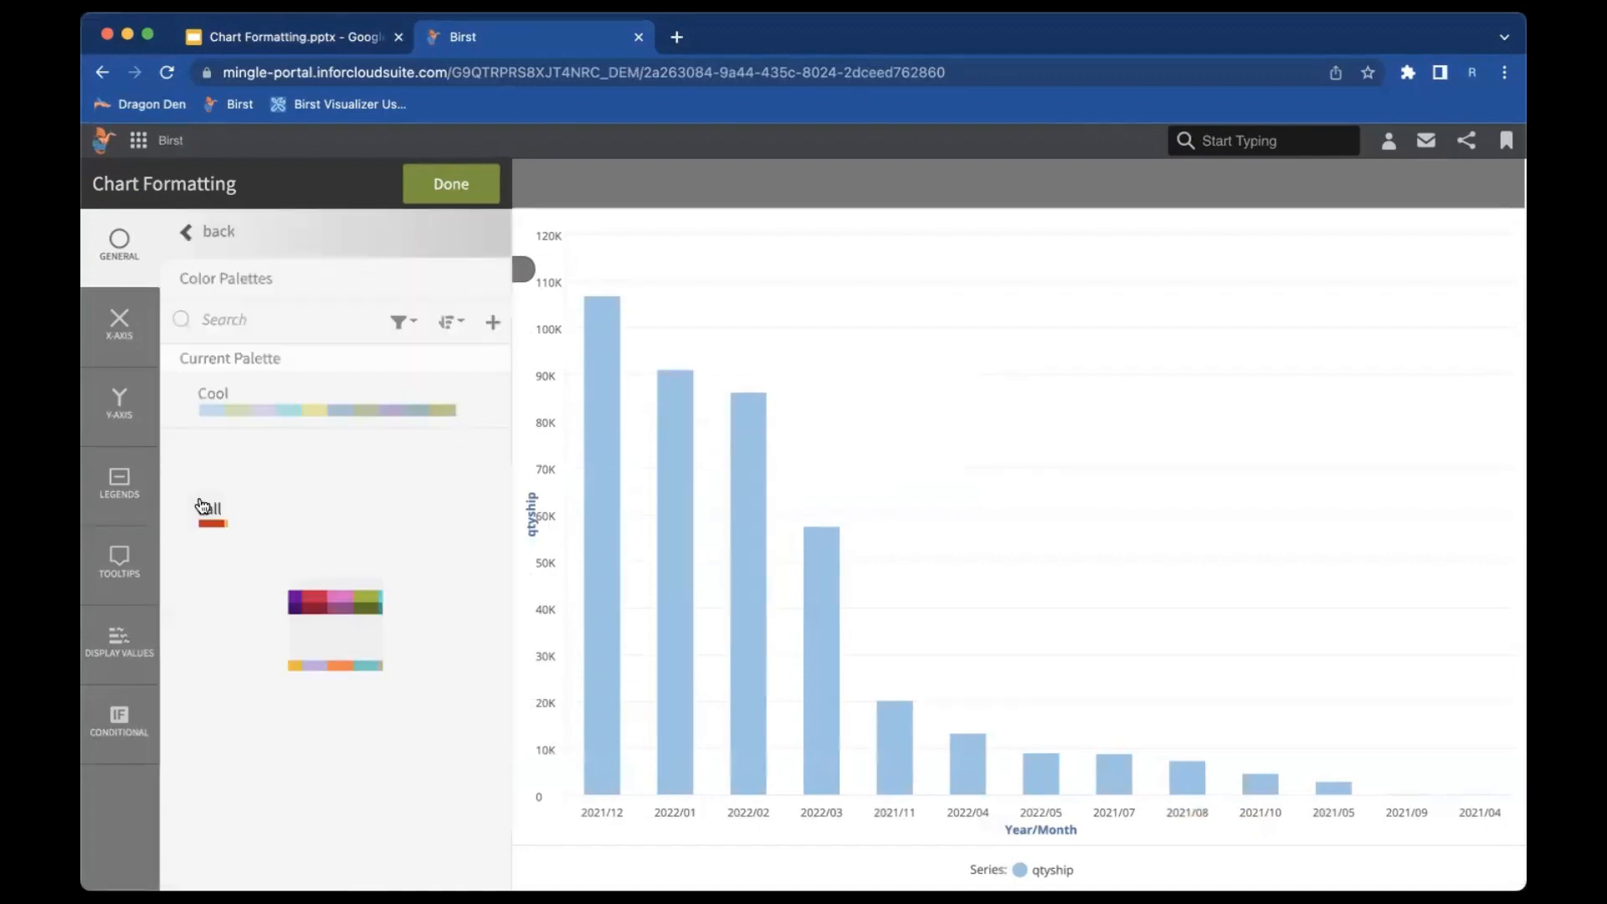
scroll(238, 561, "down", 3)
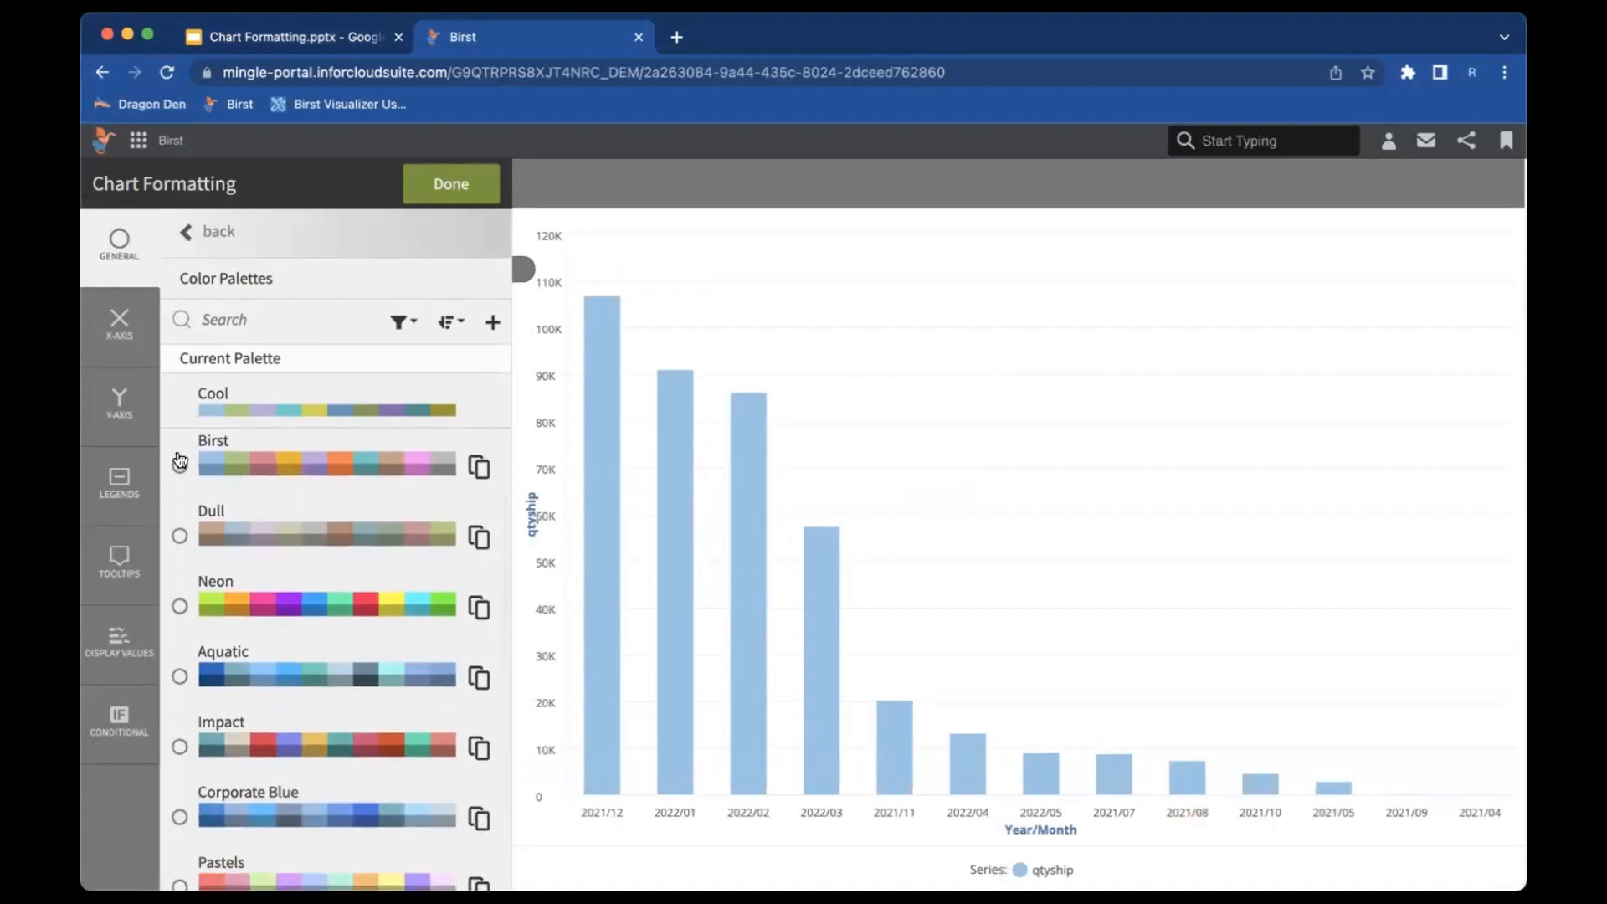
- Toggle the entire X-axis off and back on, and do the same for the X-axis title
left_click(118, 333)
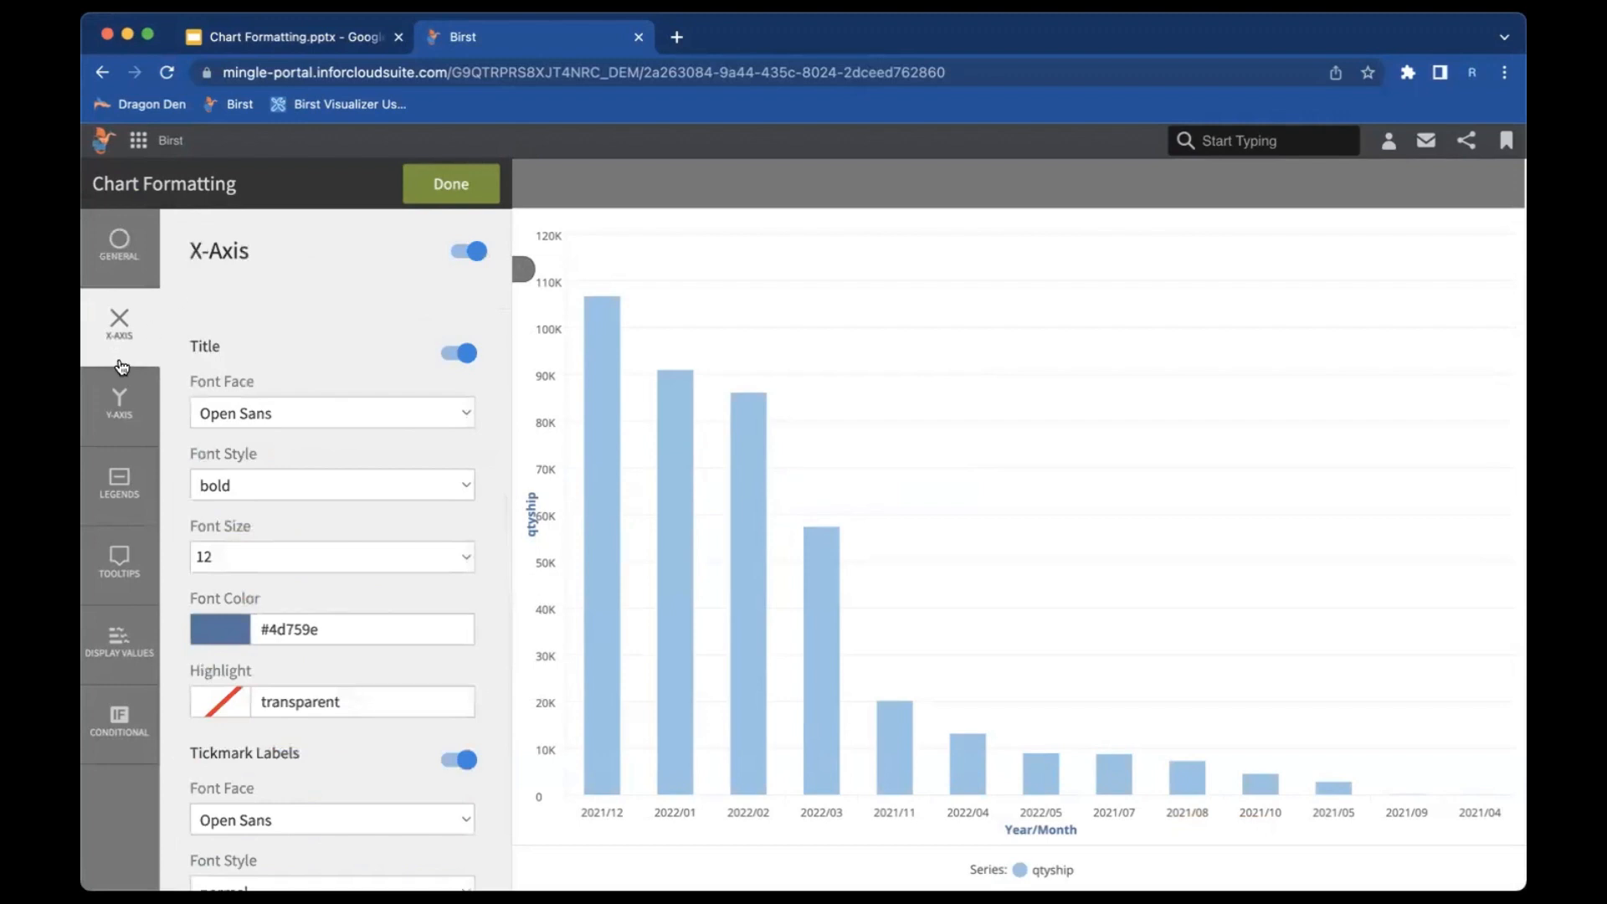
left_click(122, 408)
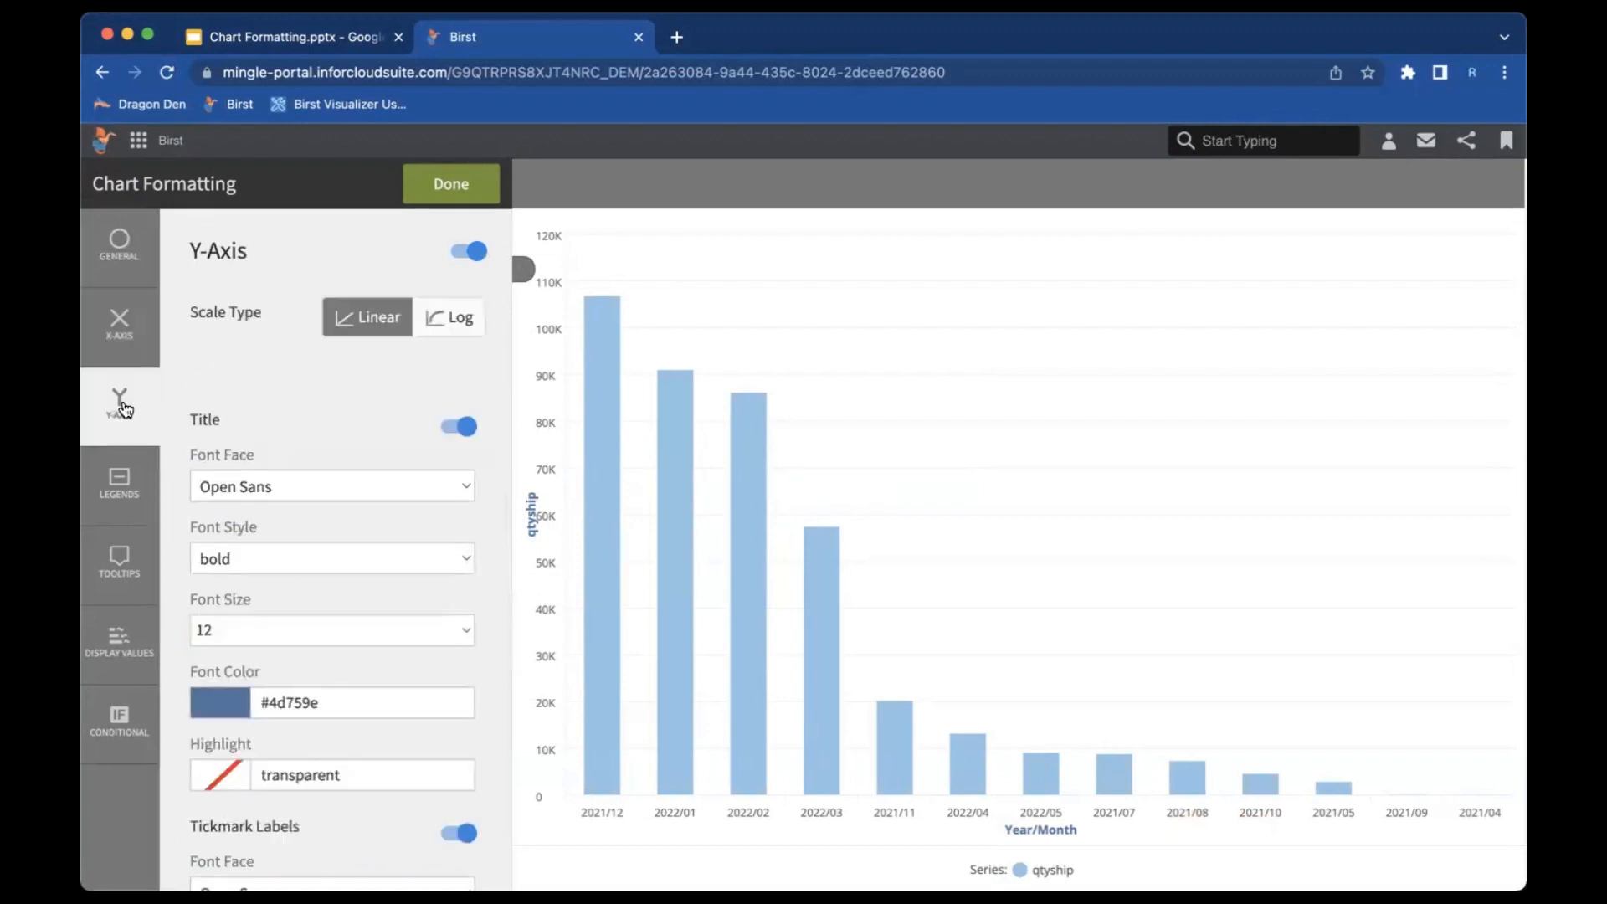
left_click(129, 346)
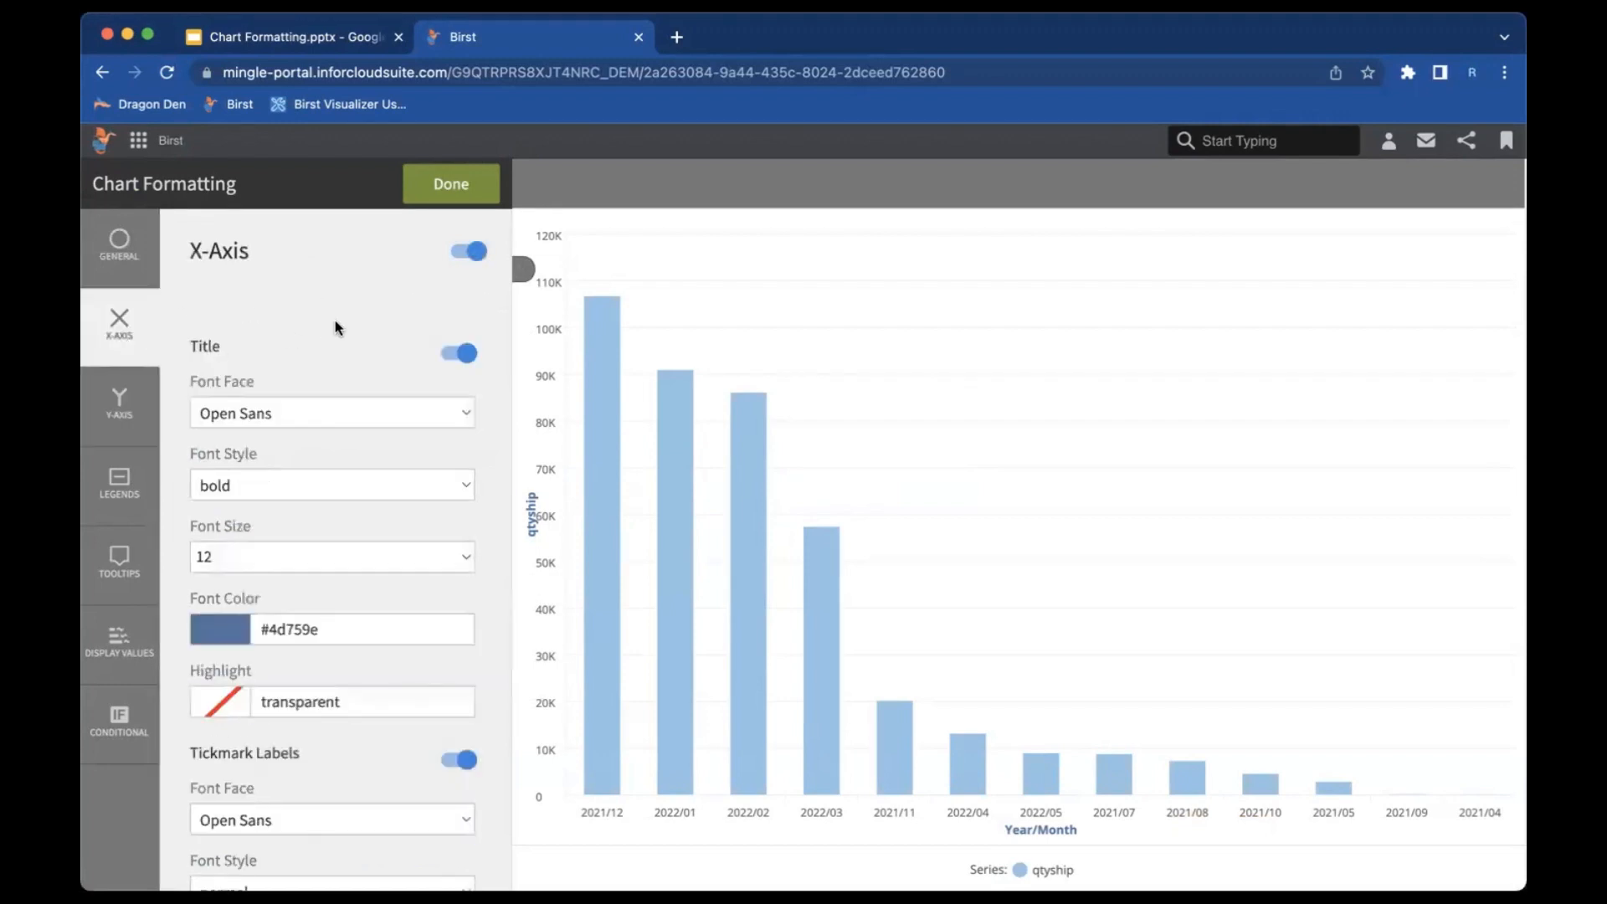
left_click(473, 253)
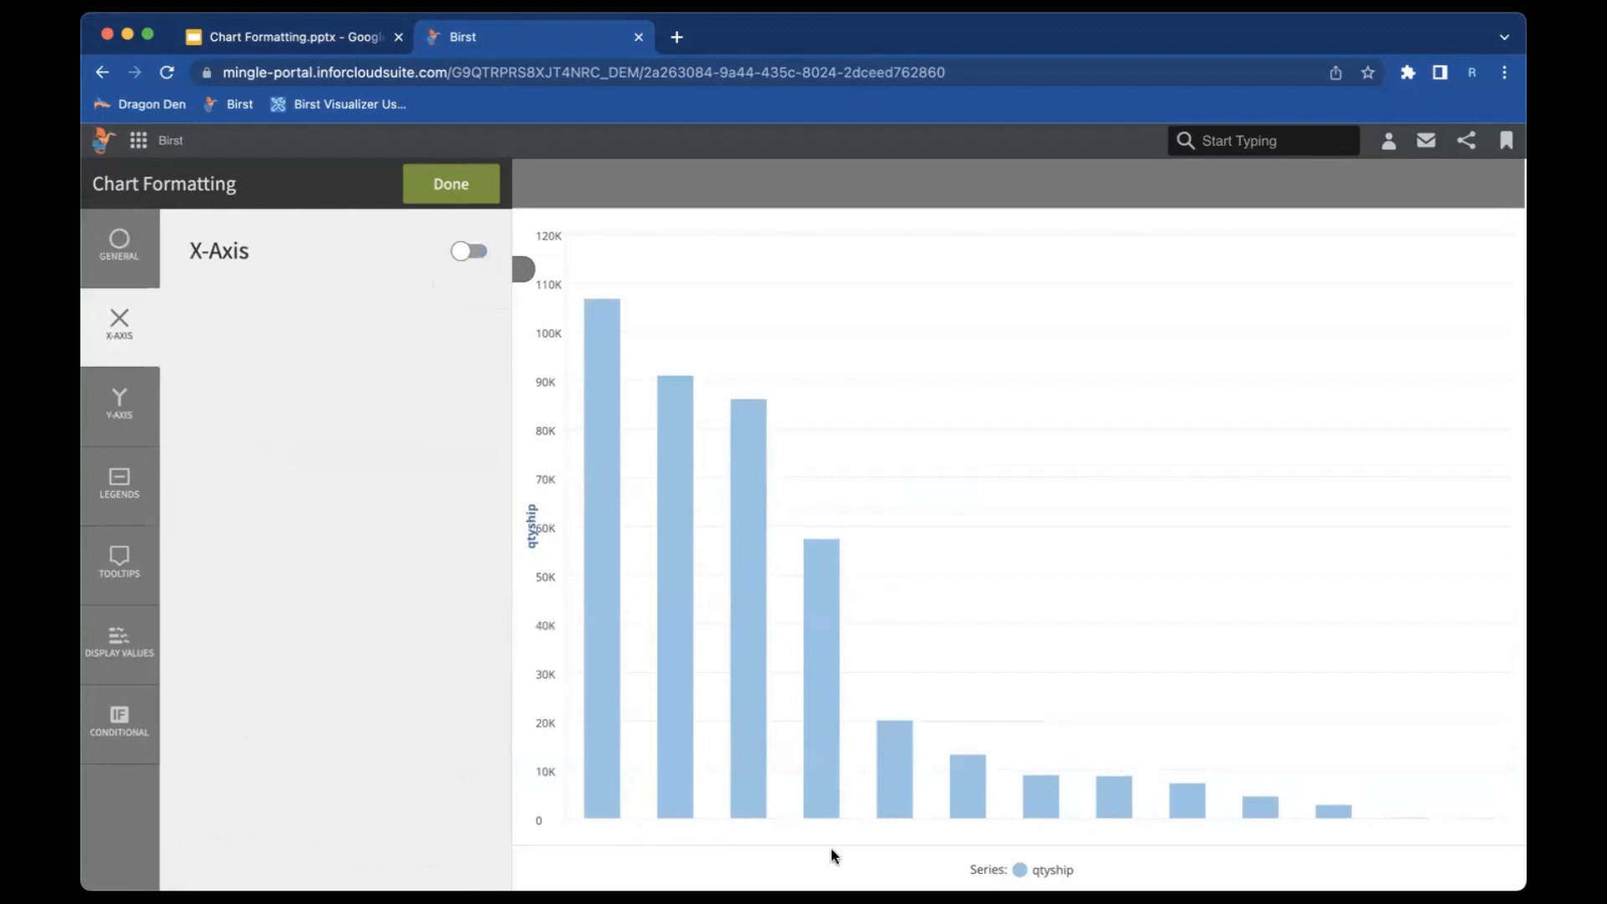
left_click(467, 251)
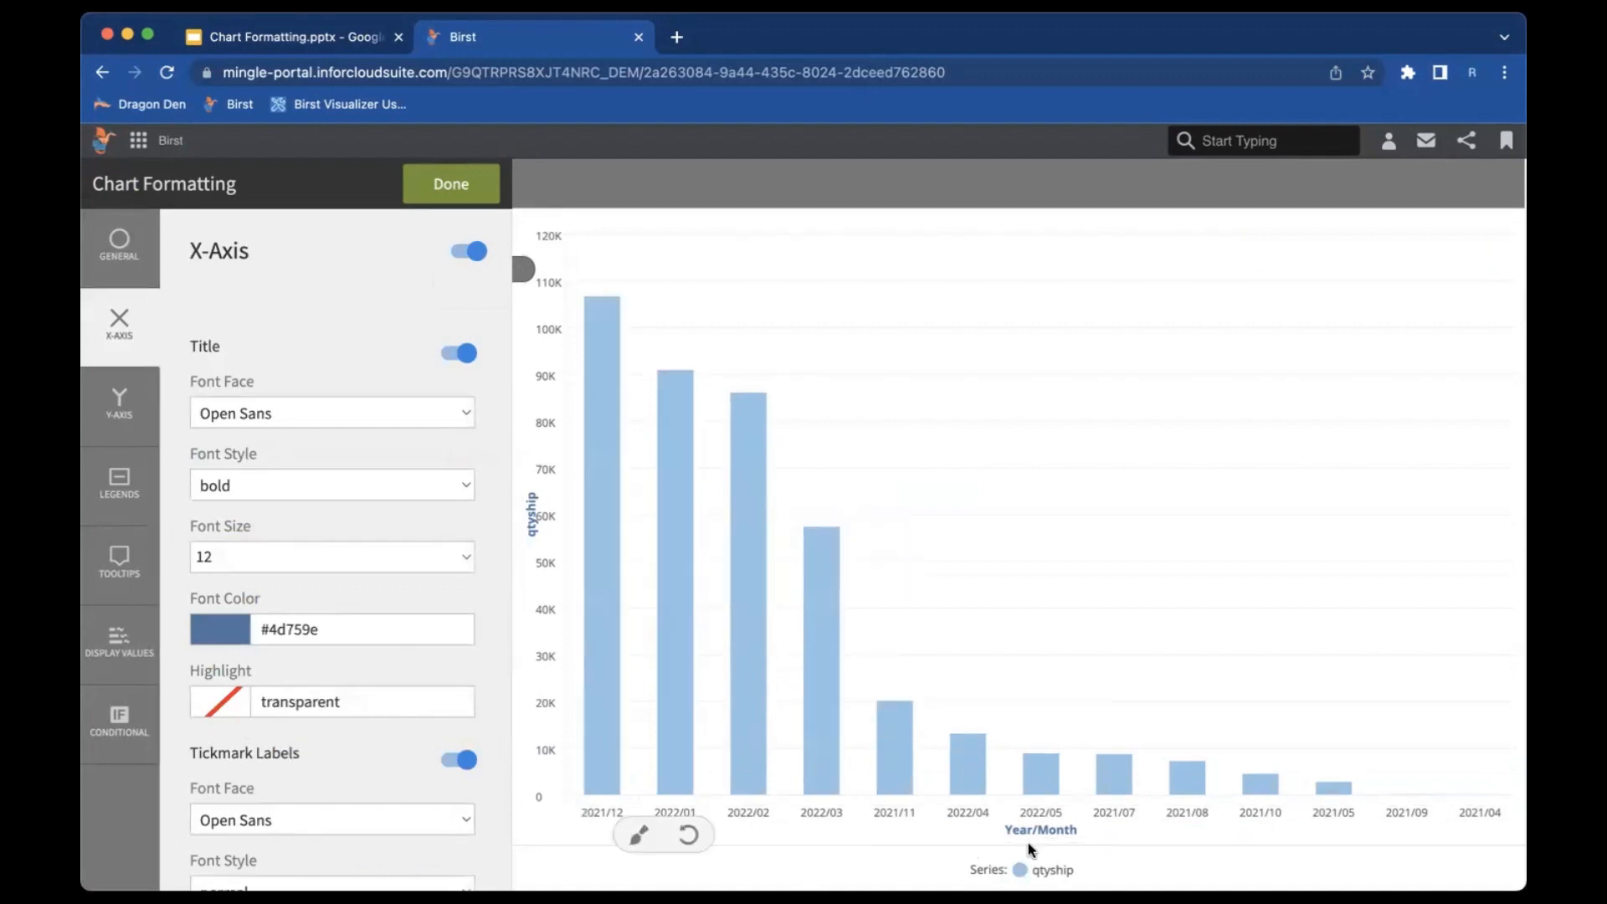
left_click(466, 356)
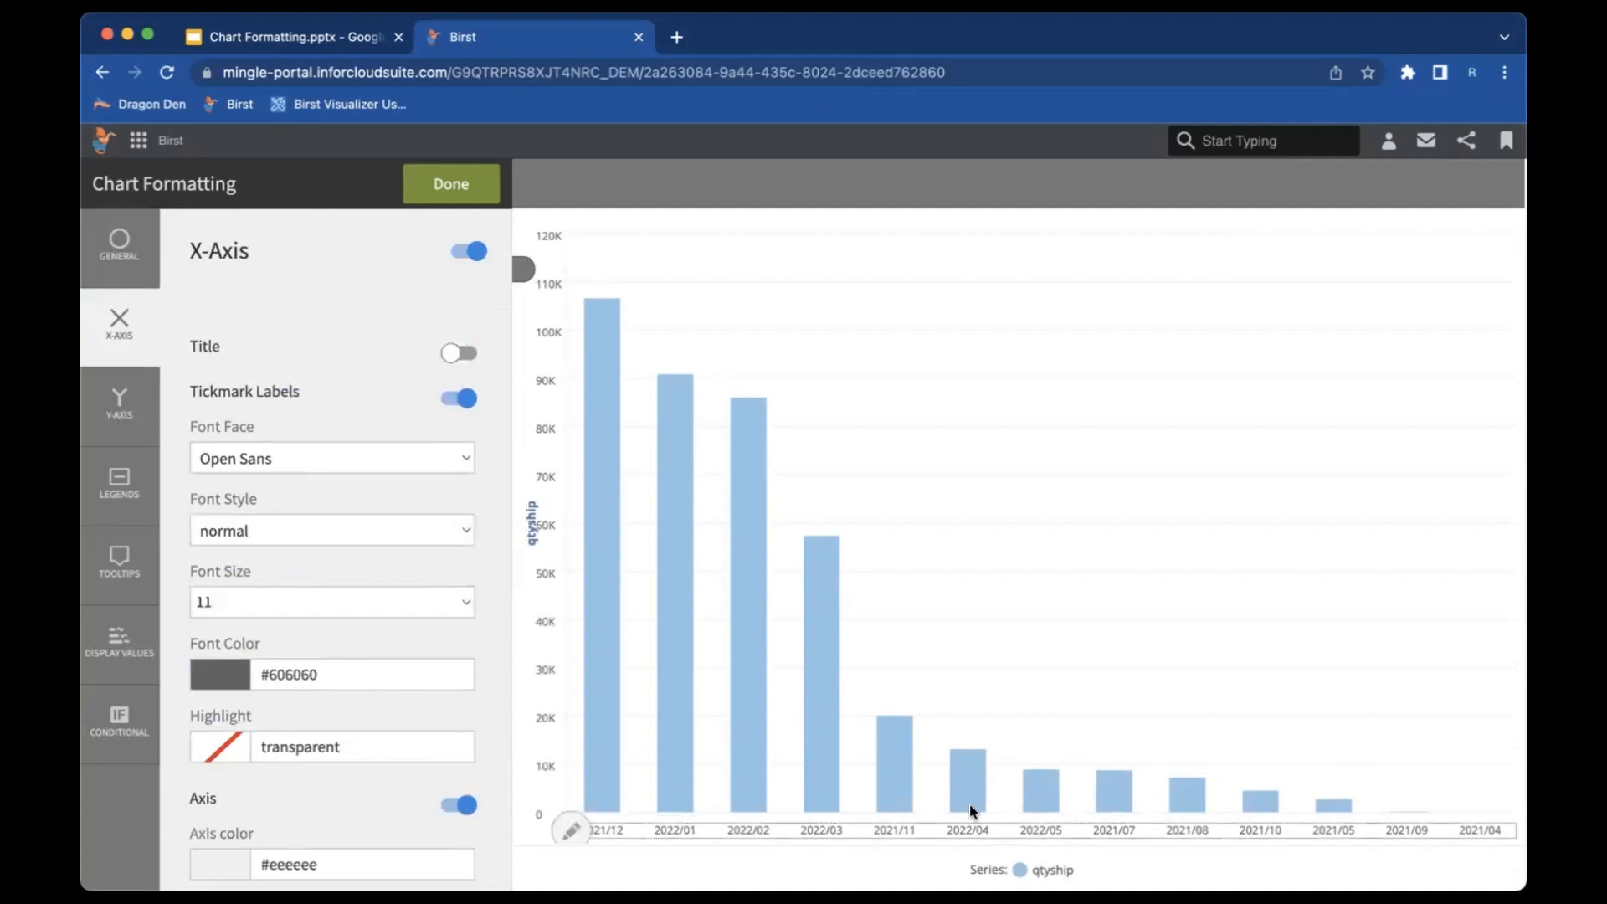
left_click(453, 360)
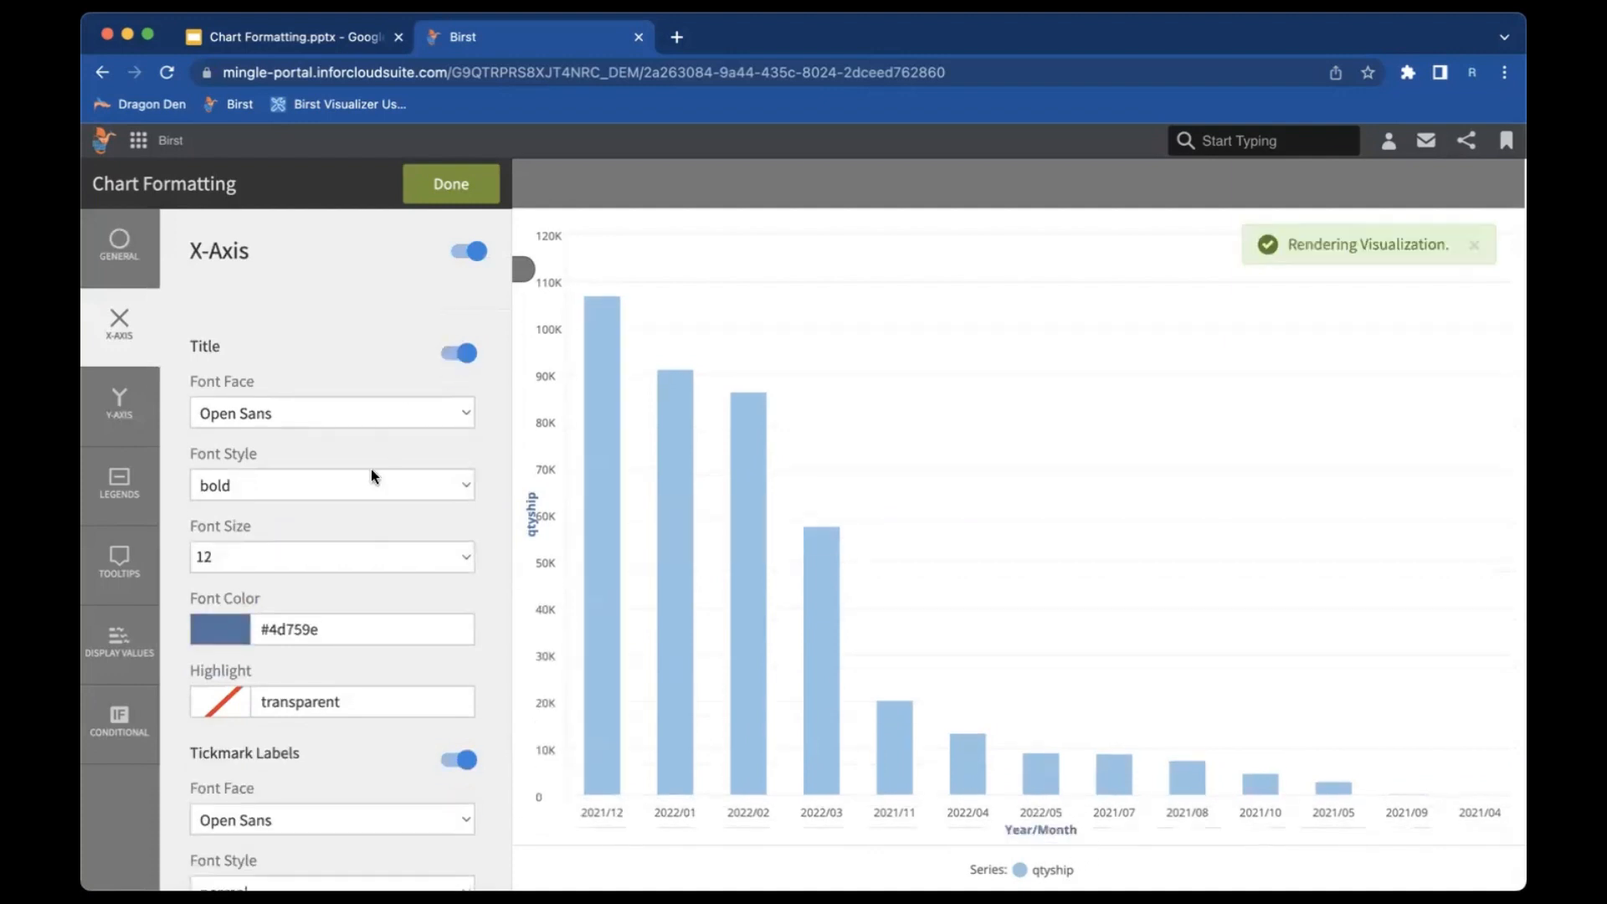
- Review the X-axis formatting options for title text, tickmark label font style, and axis color and thickness
scroll(363, 494, "down", 1)
scroll(363, 494, "down", 5)
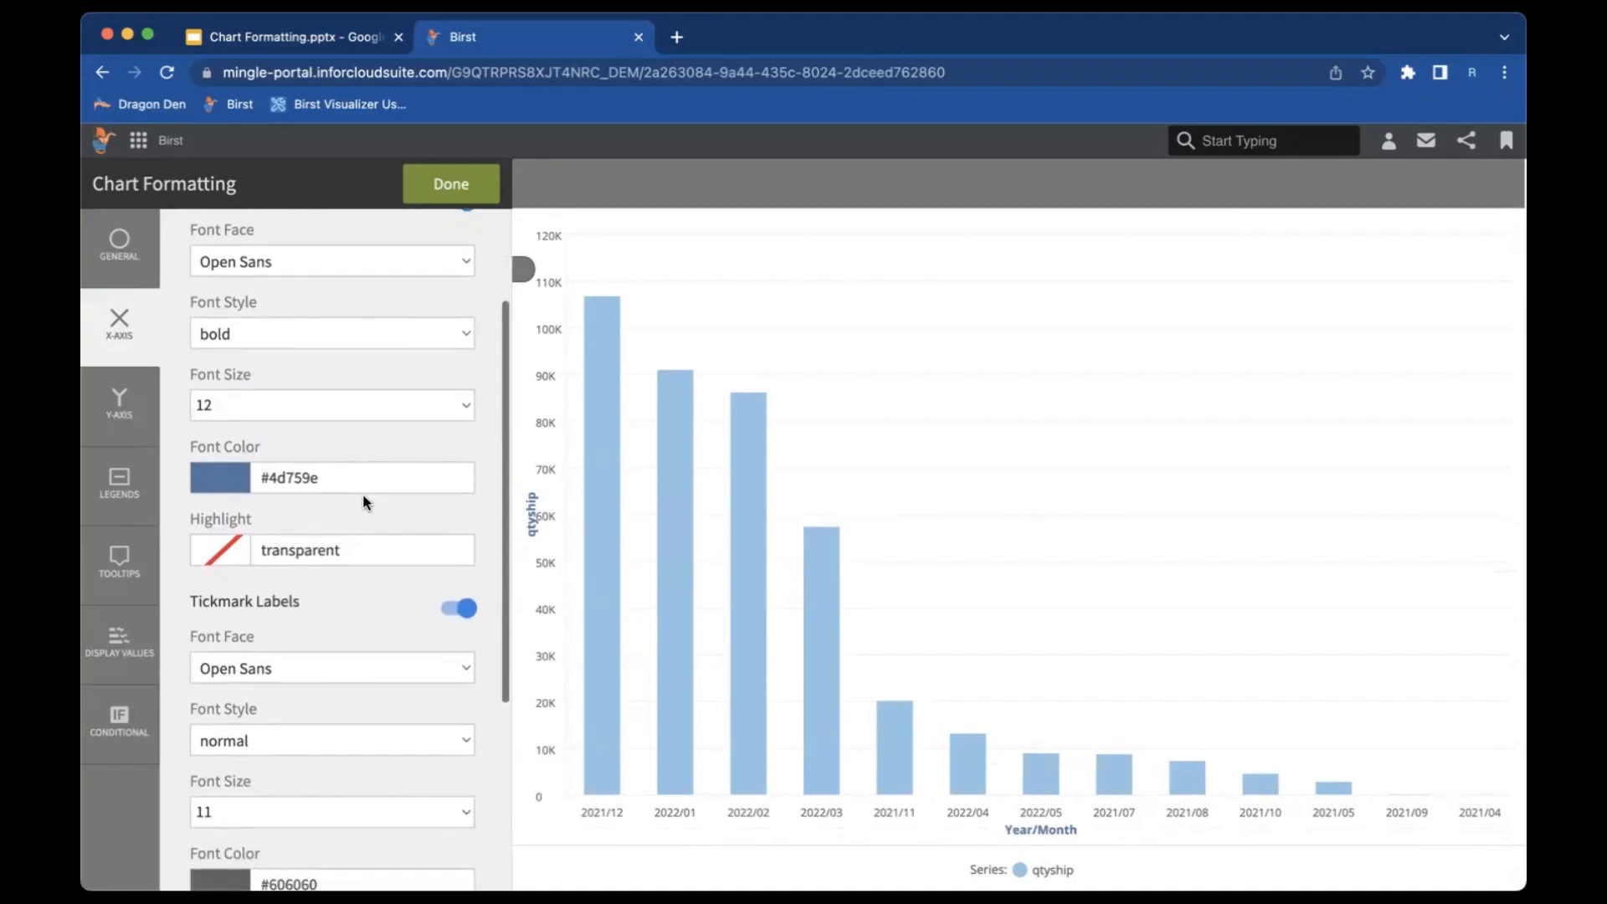
scroll(363, 496, "down", 3)
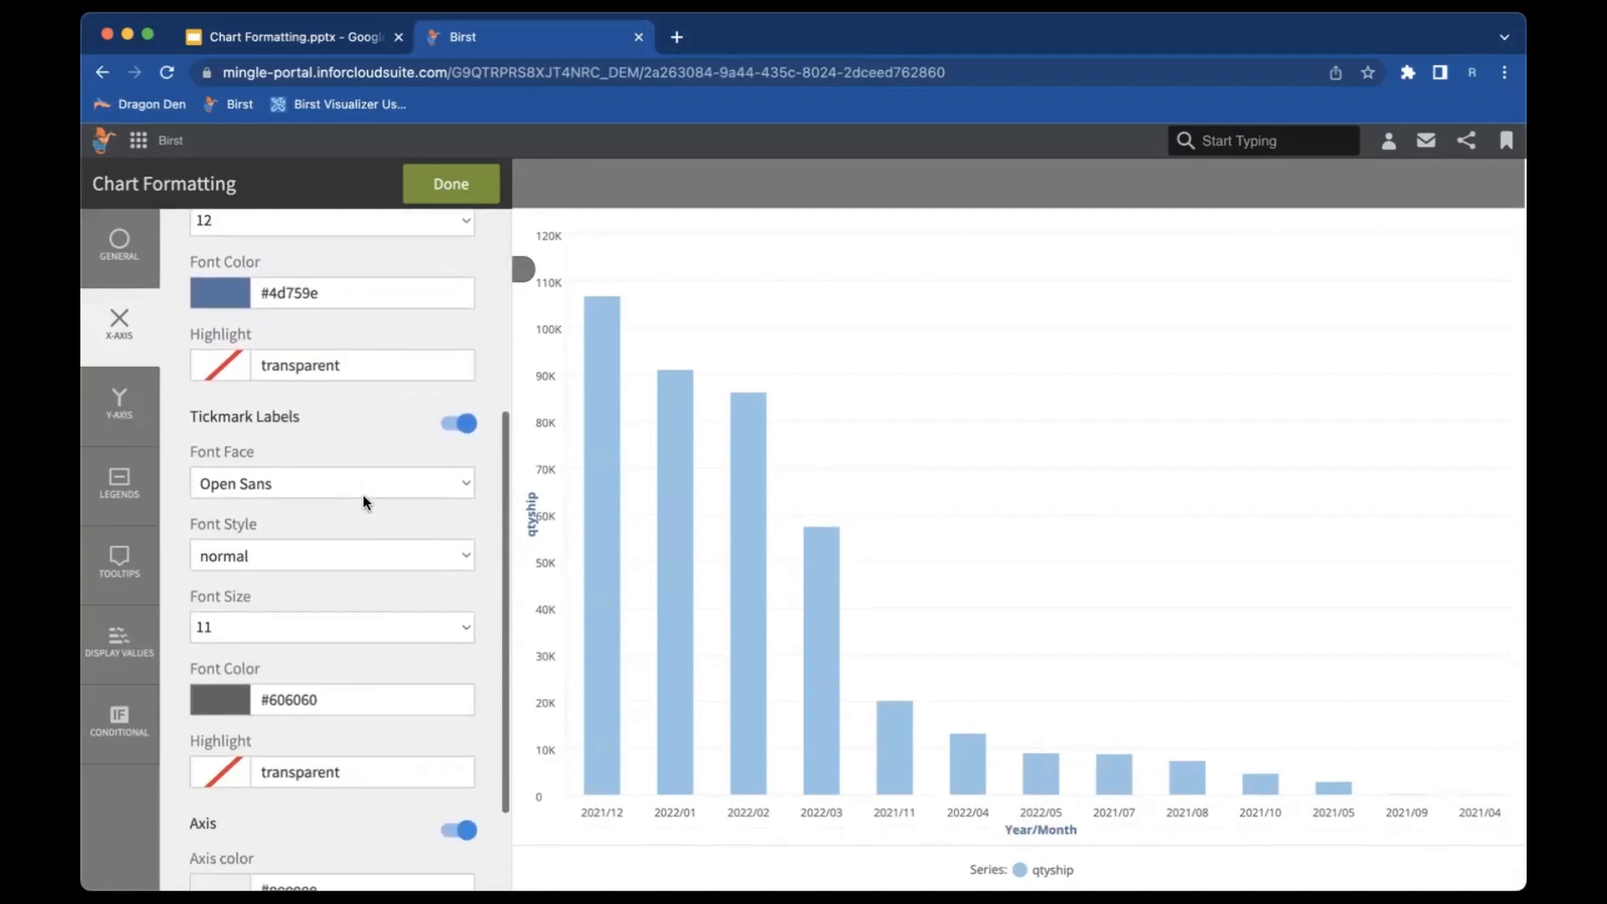
left_click(320, 500)
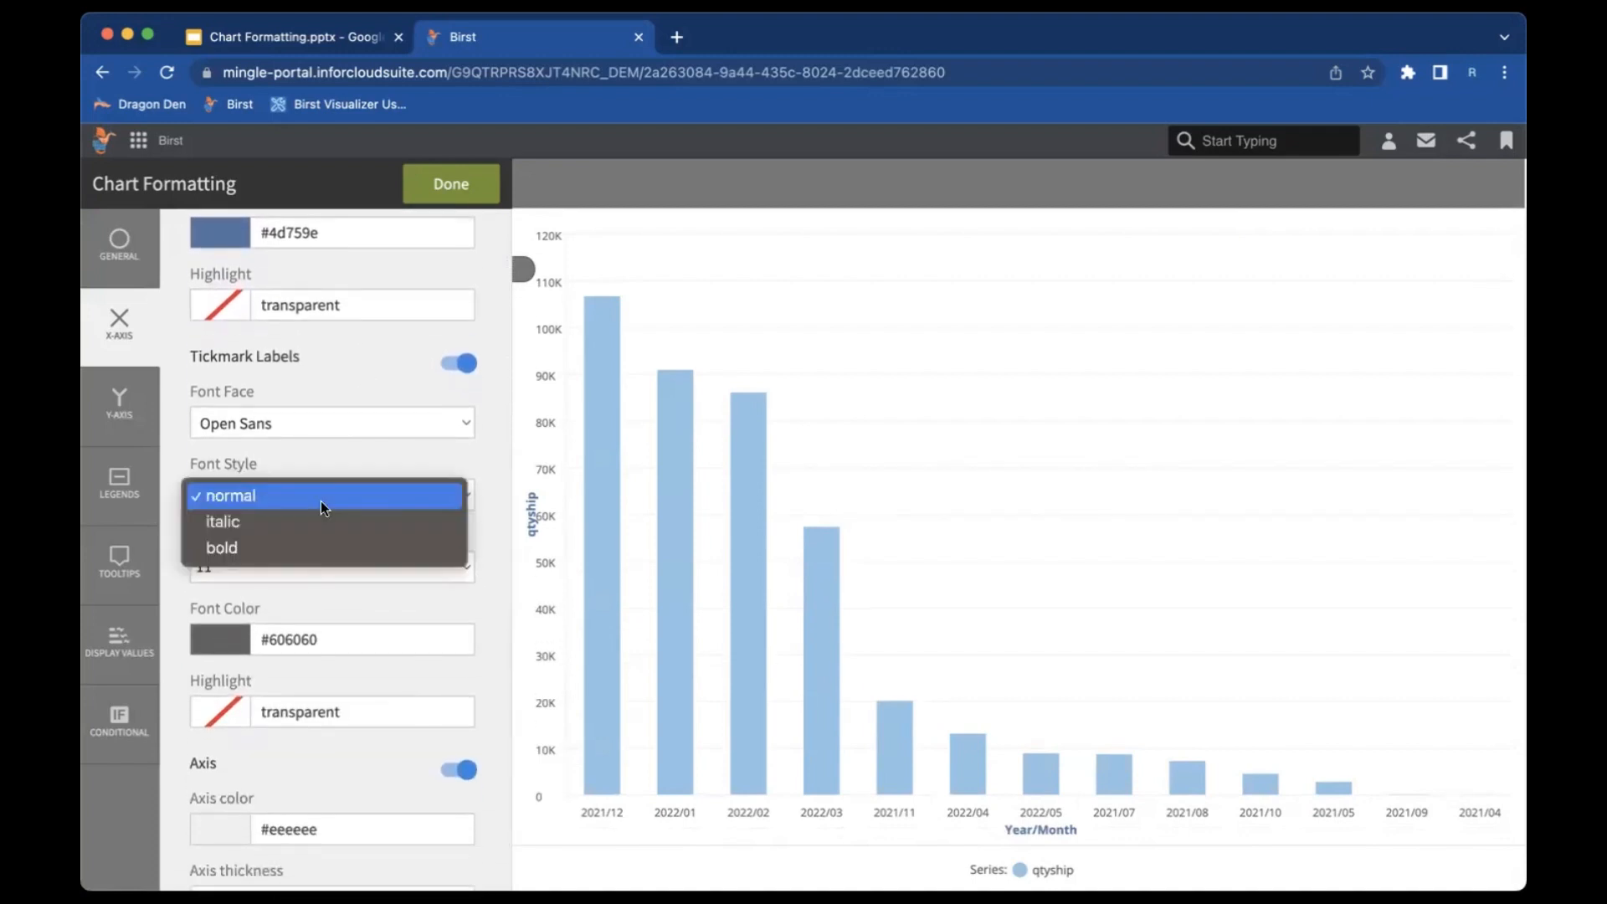
left_click(335, 476)
scroll(335, 474, "down", 1)
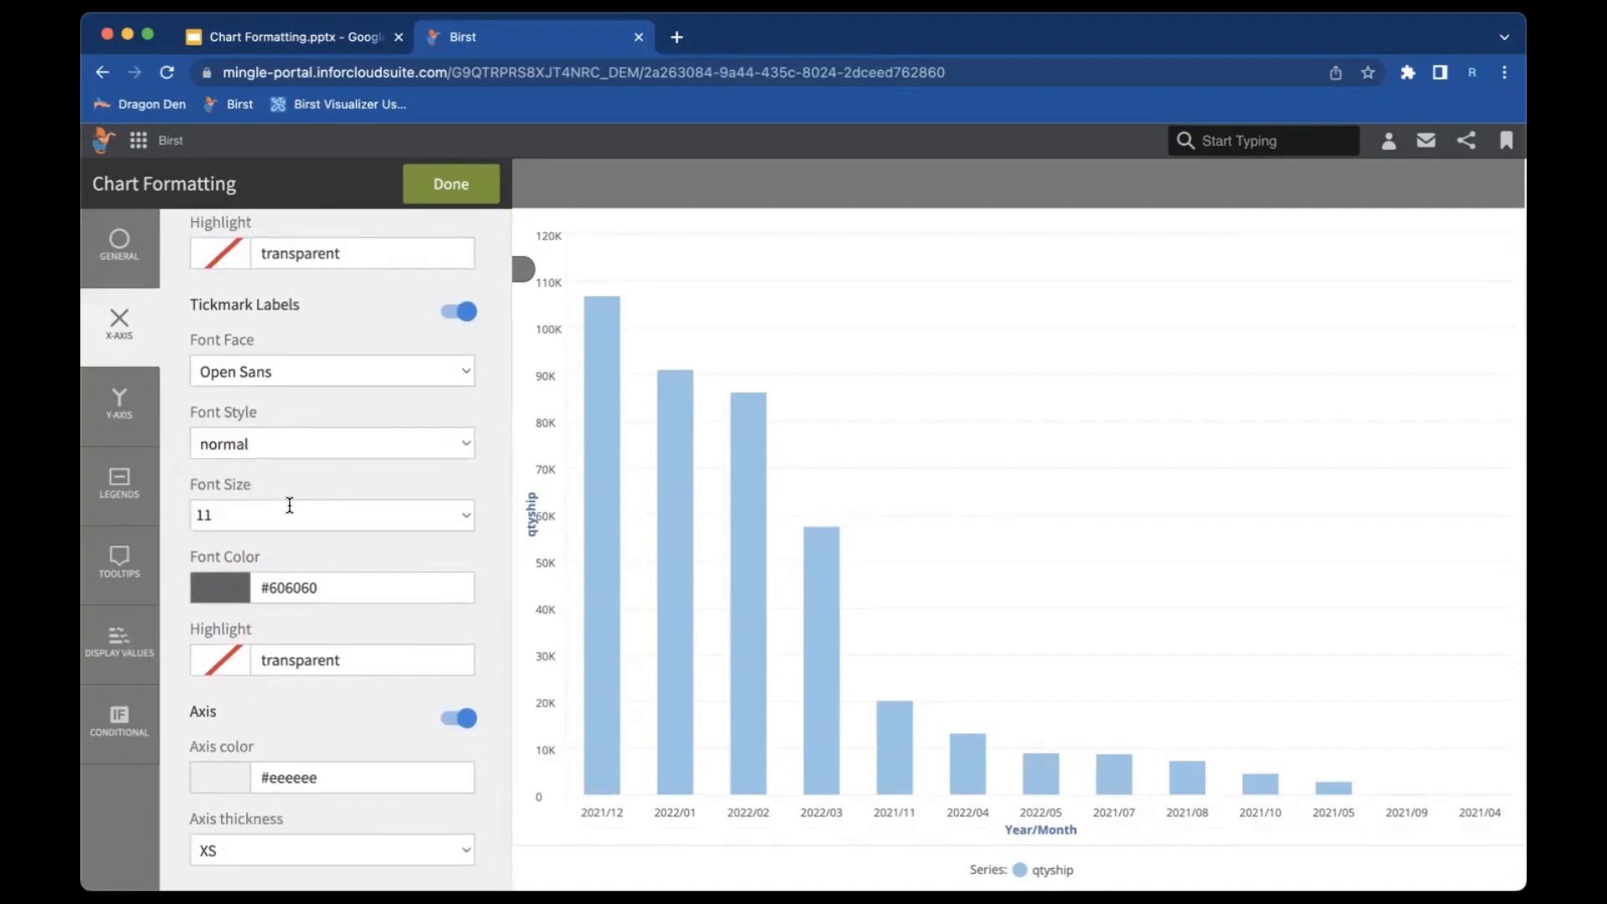
- Set the chart's legend position to top
left_click(128, 482)
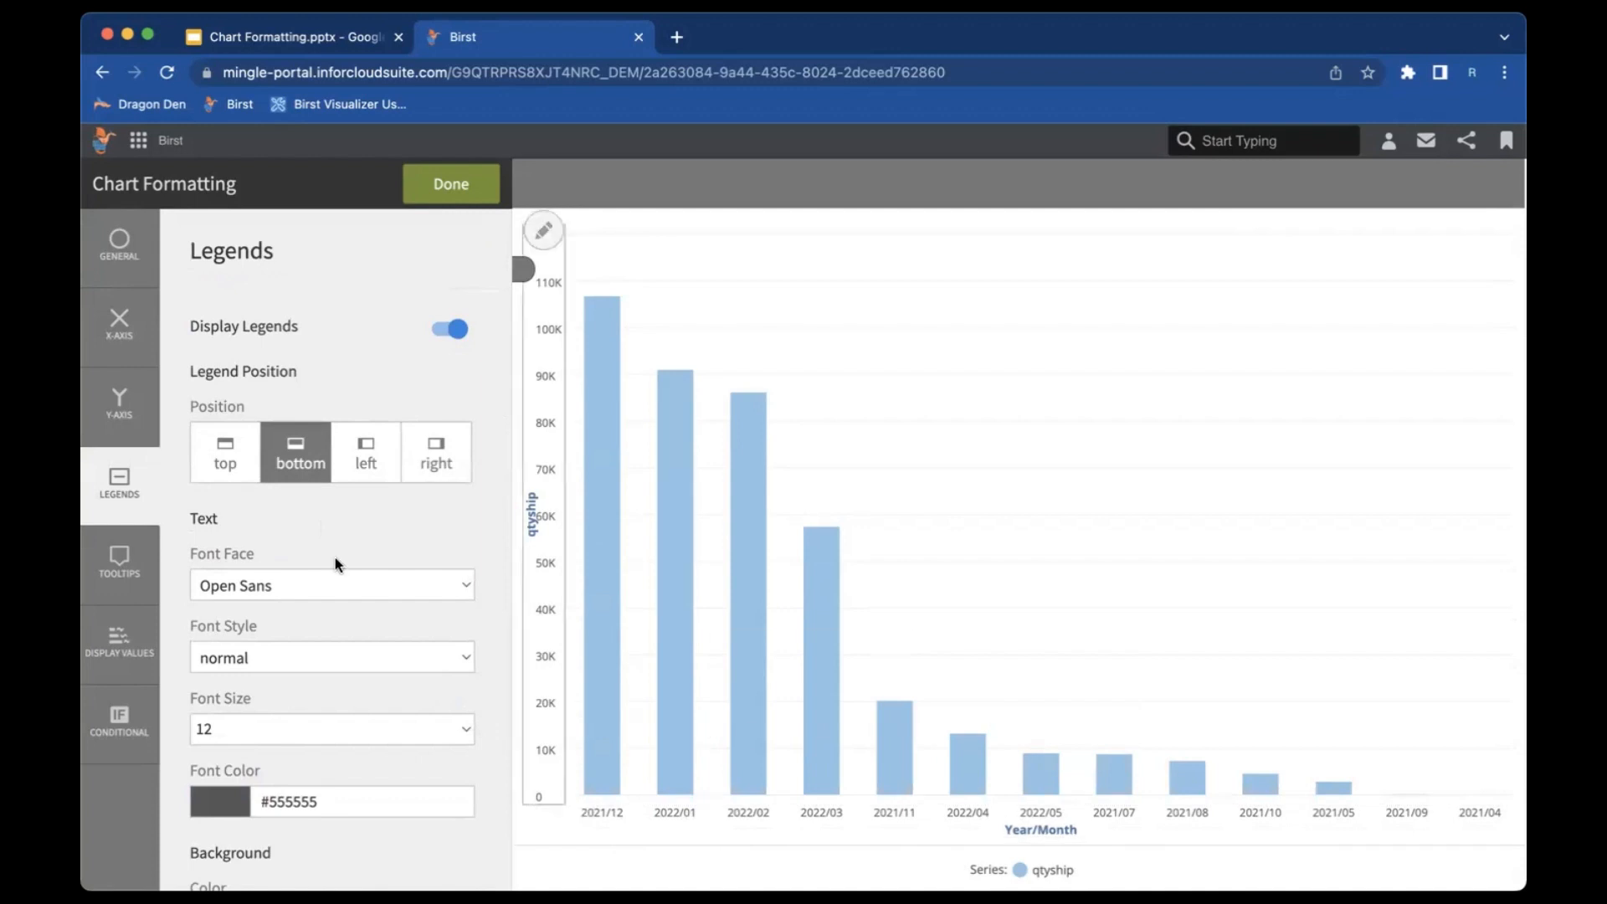
left_click(225, 453)
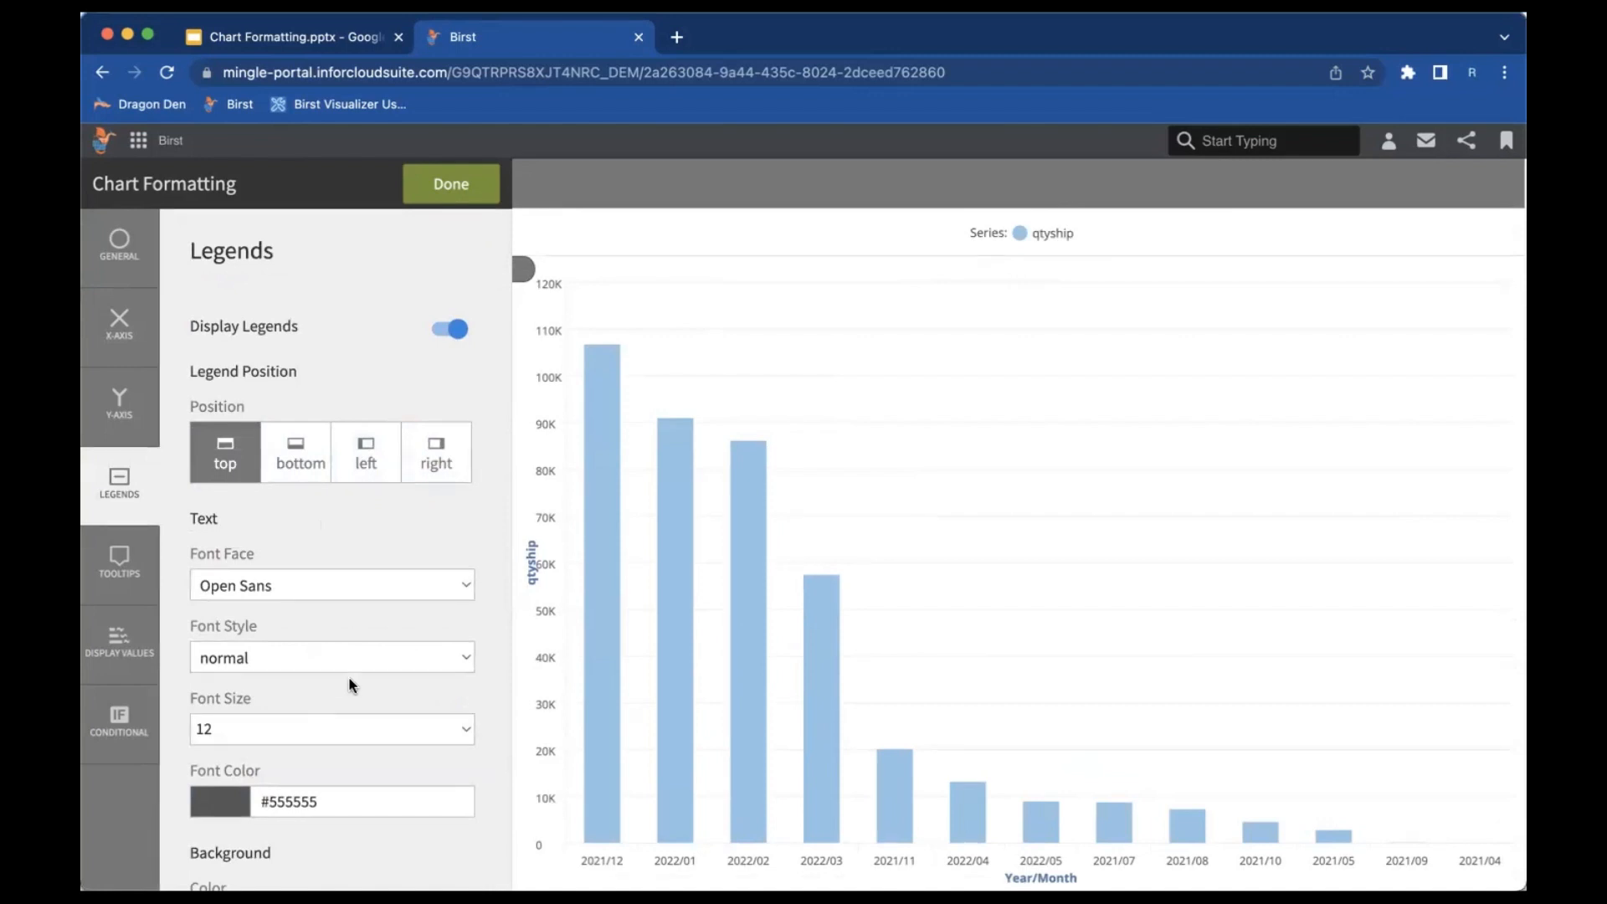
- Examine a bar's tooltip and the tooltip options for columns, text, units, suffix and decimal precision, and finish chart formatting
mouse_move(603, 457)
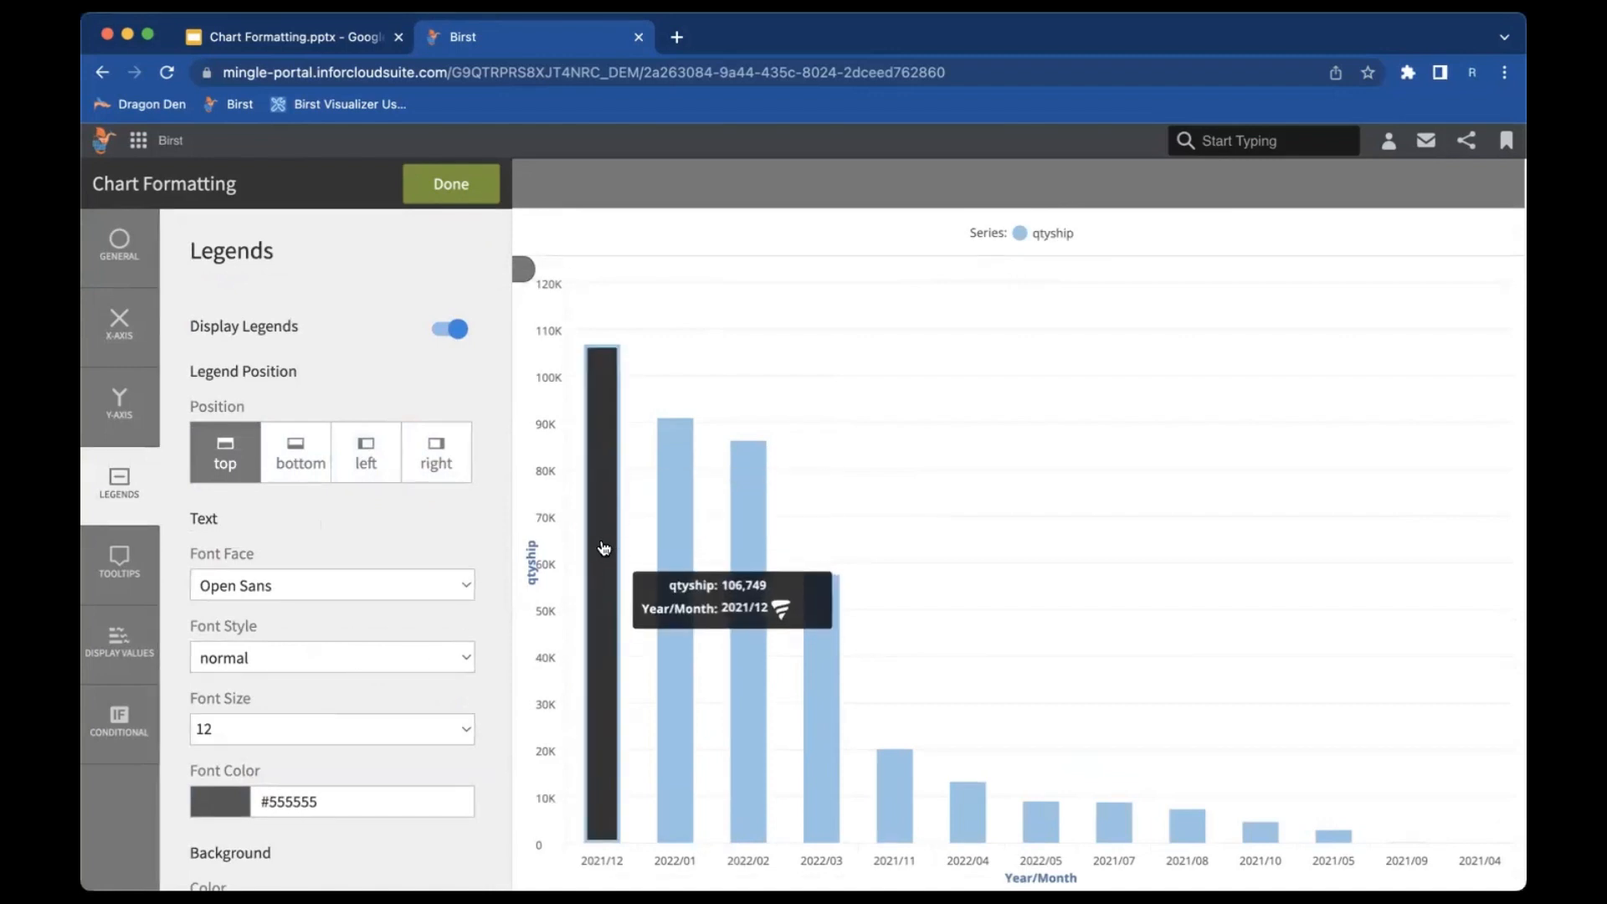
mouse_move(680, 548)
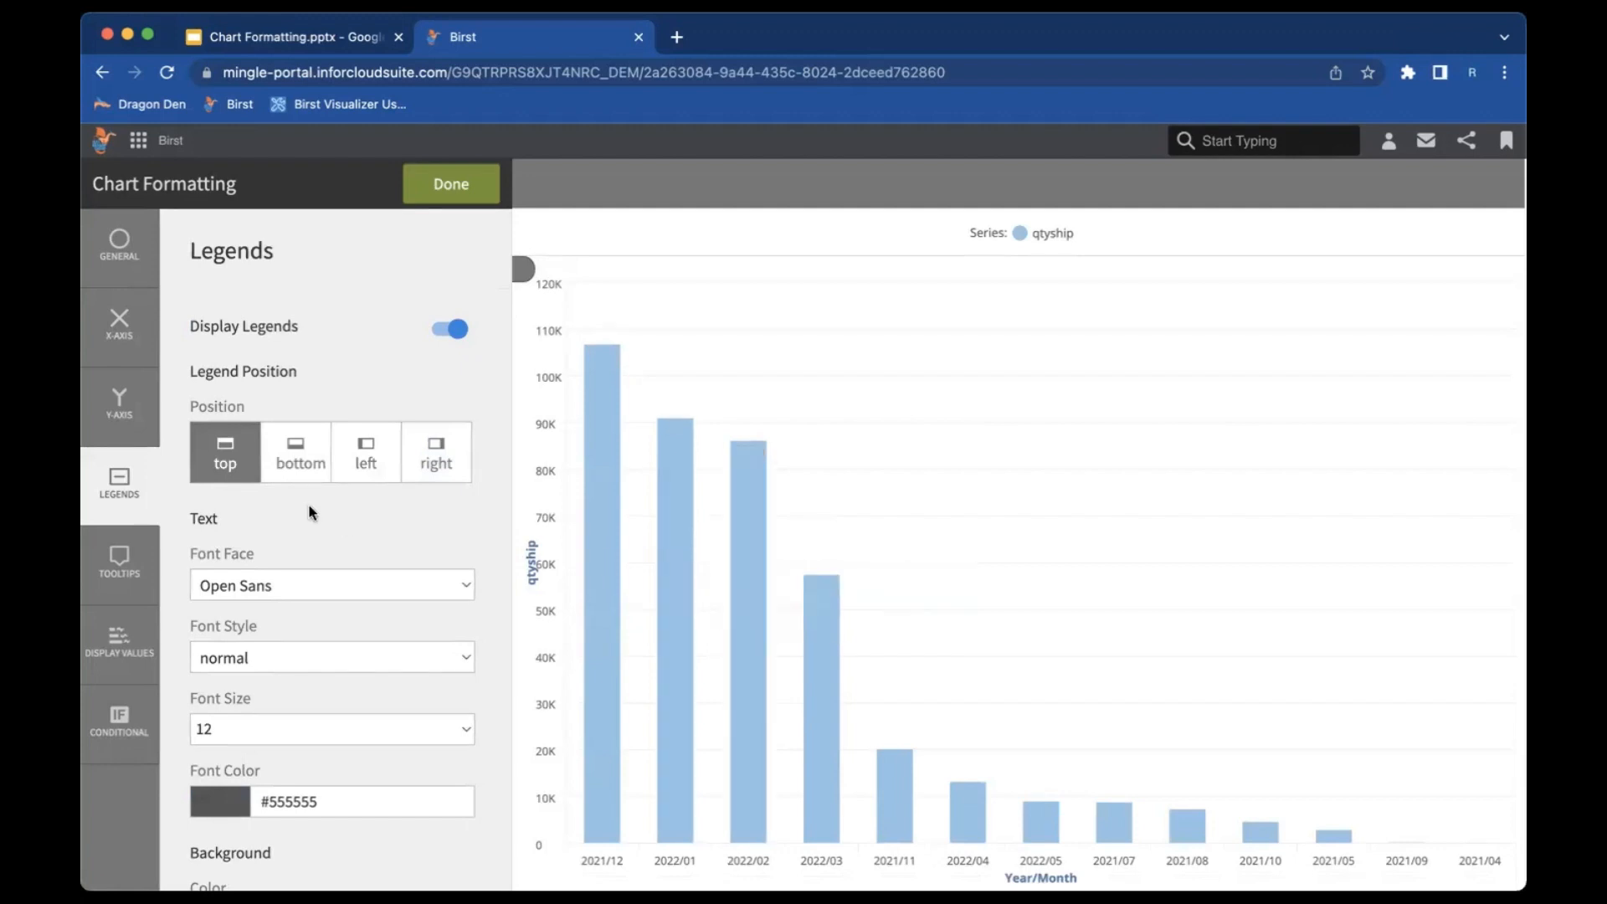
left_click(123, 562)
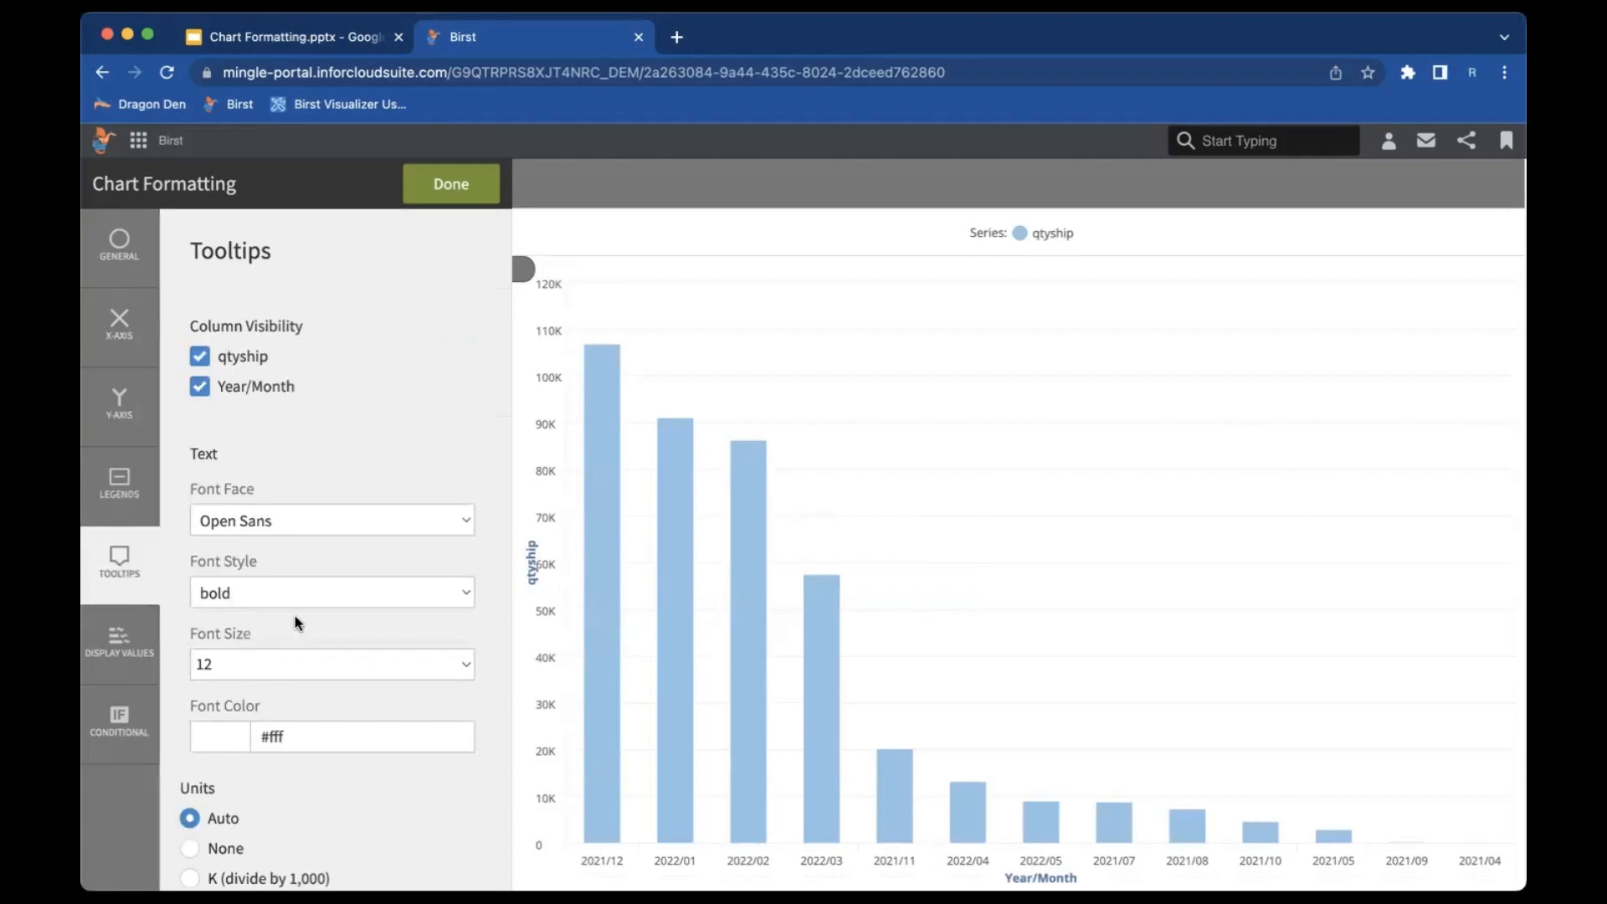
scroll(293, 582, "down", 4)
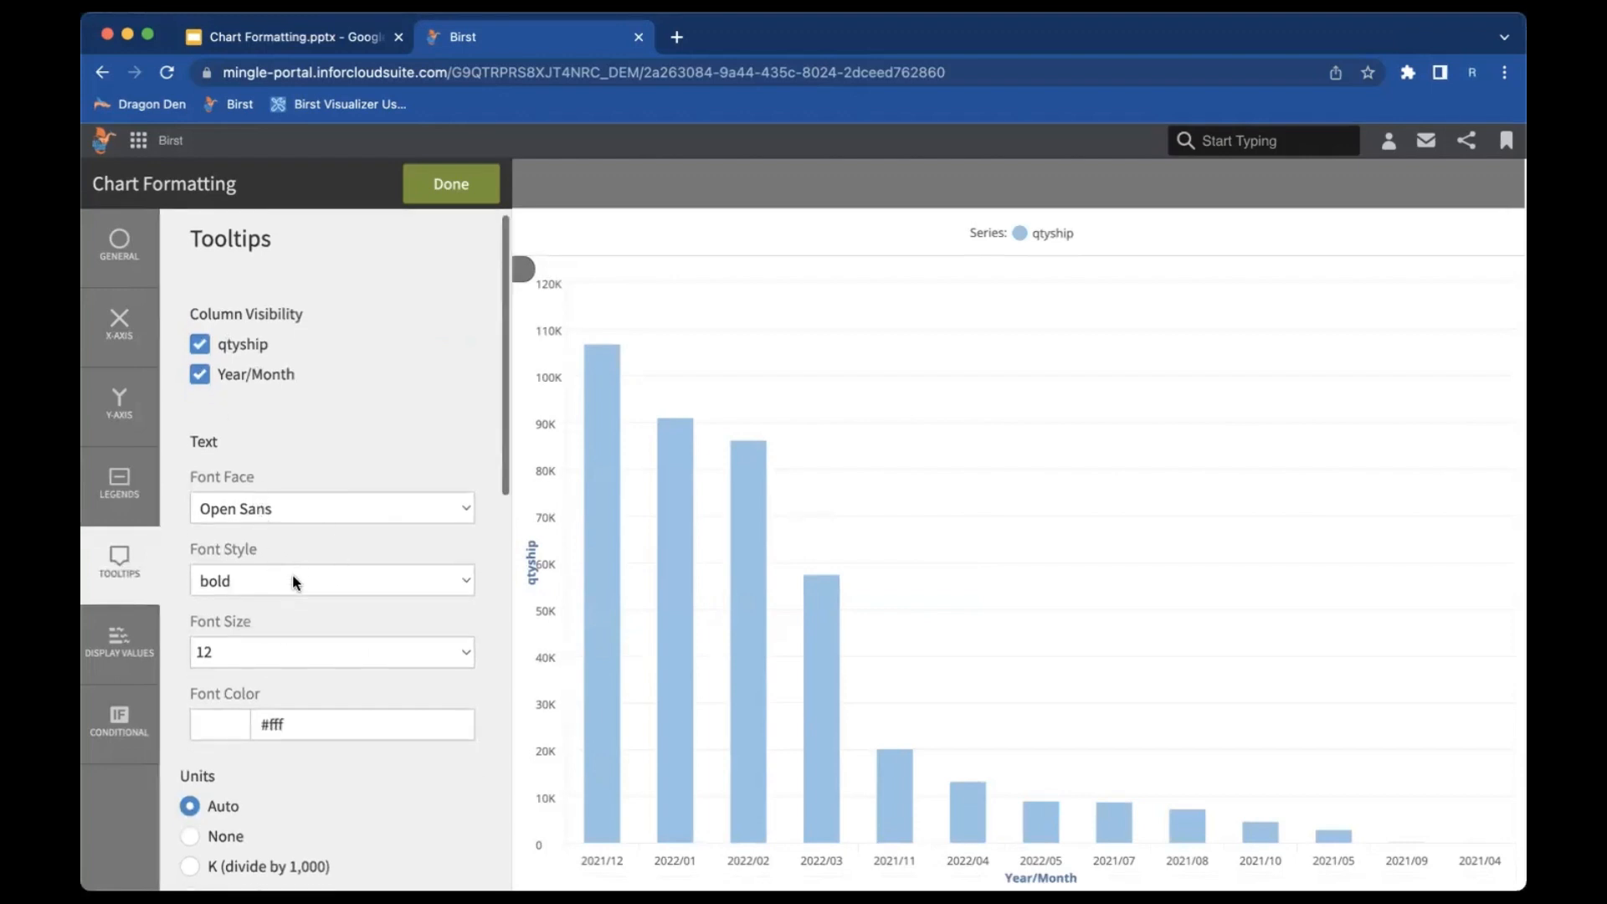
scroll(293, 574, "down", 4)
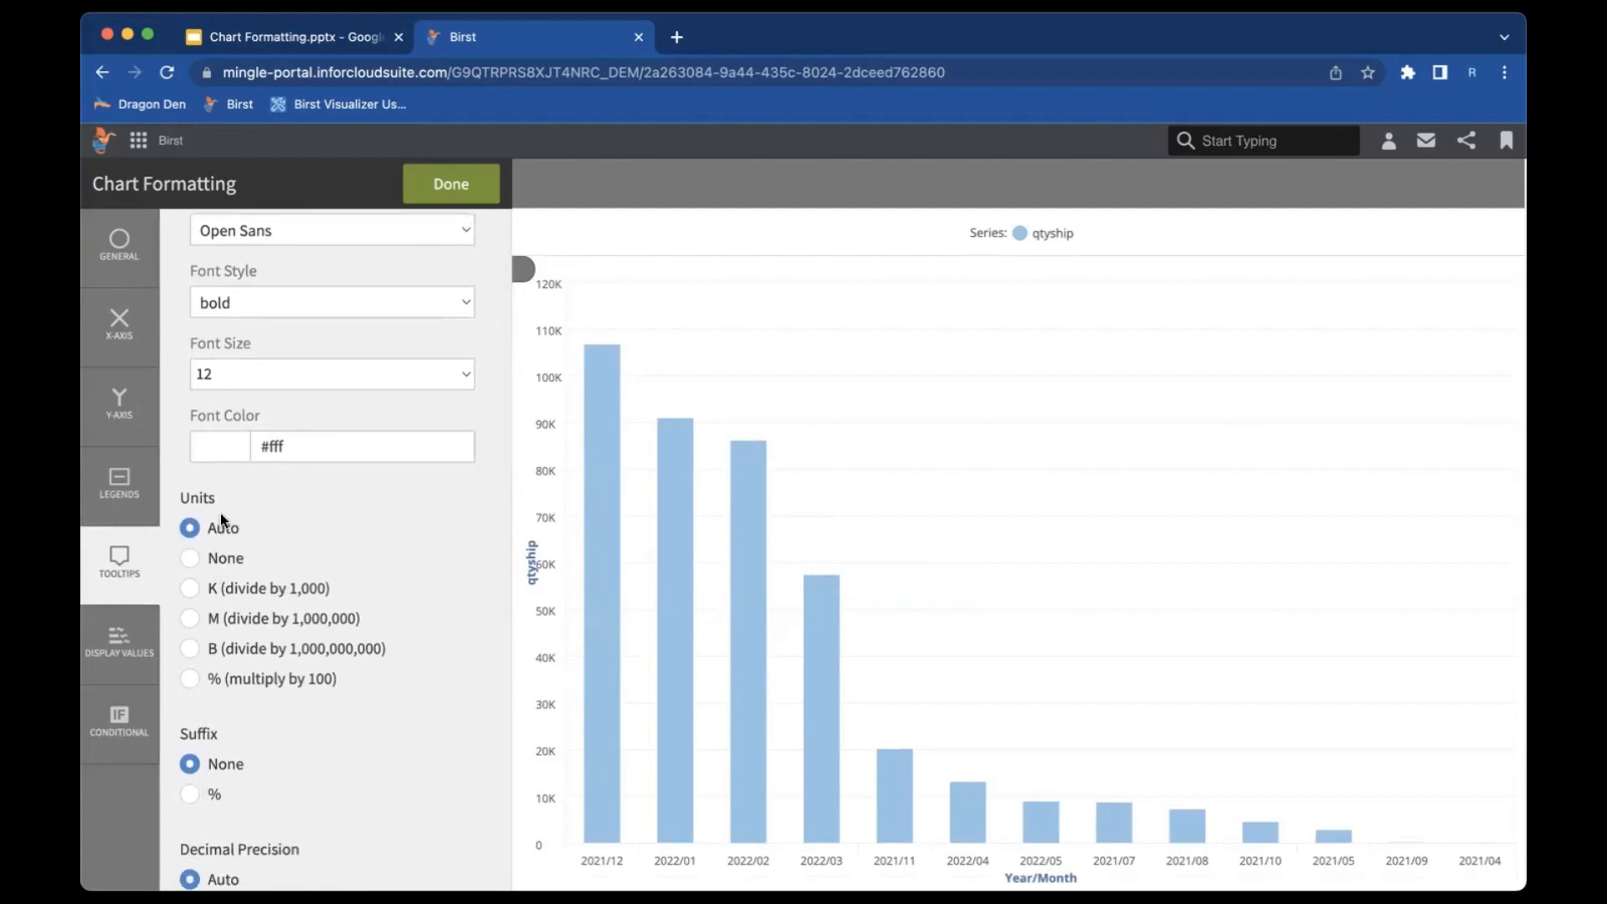
scroll(221, 653, "down", 5)
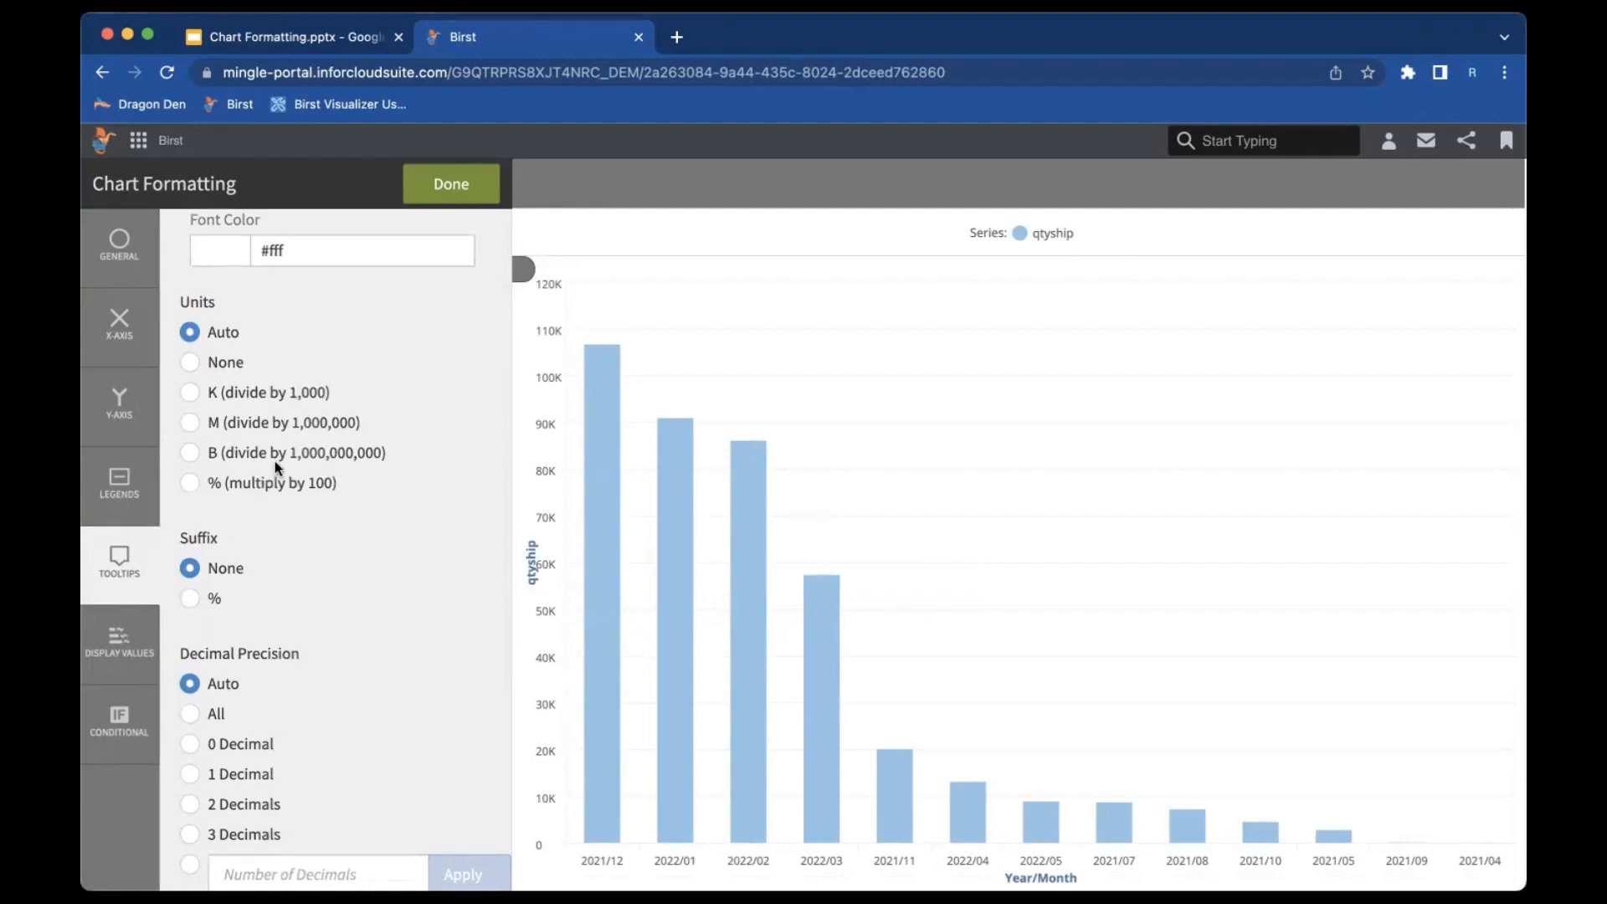
left_click(457, 190)
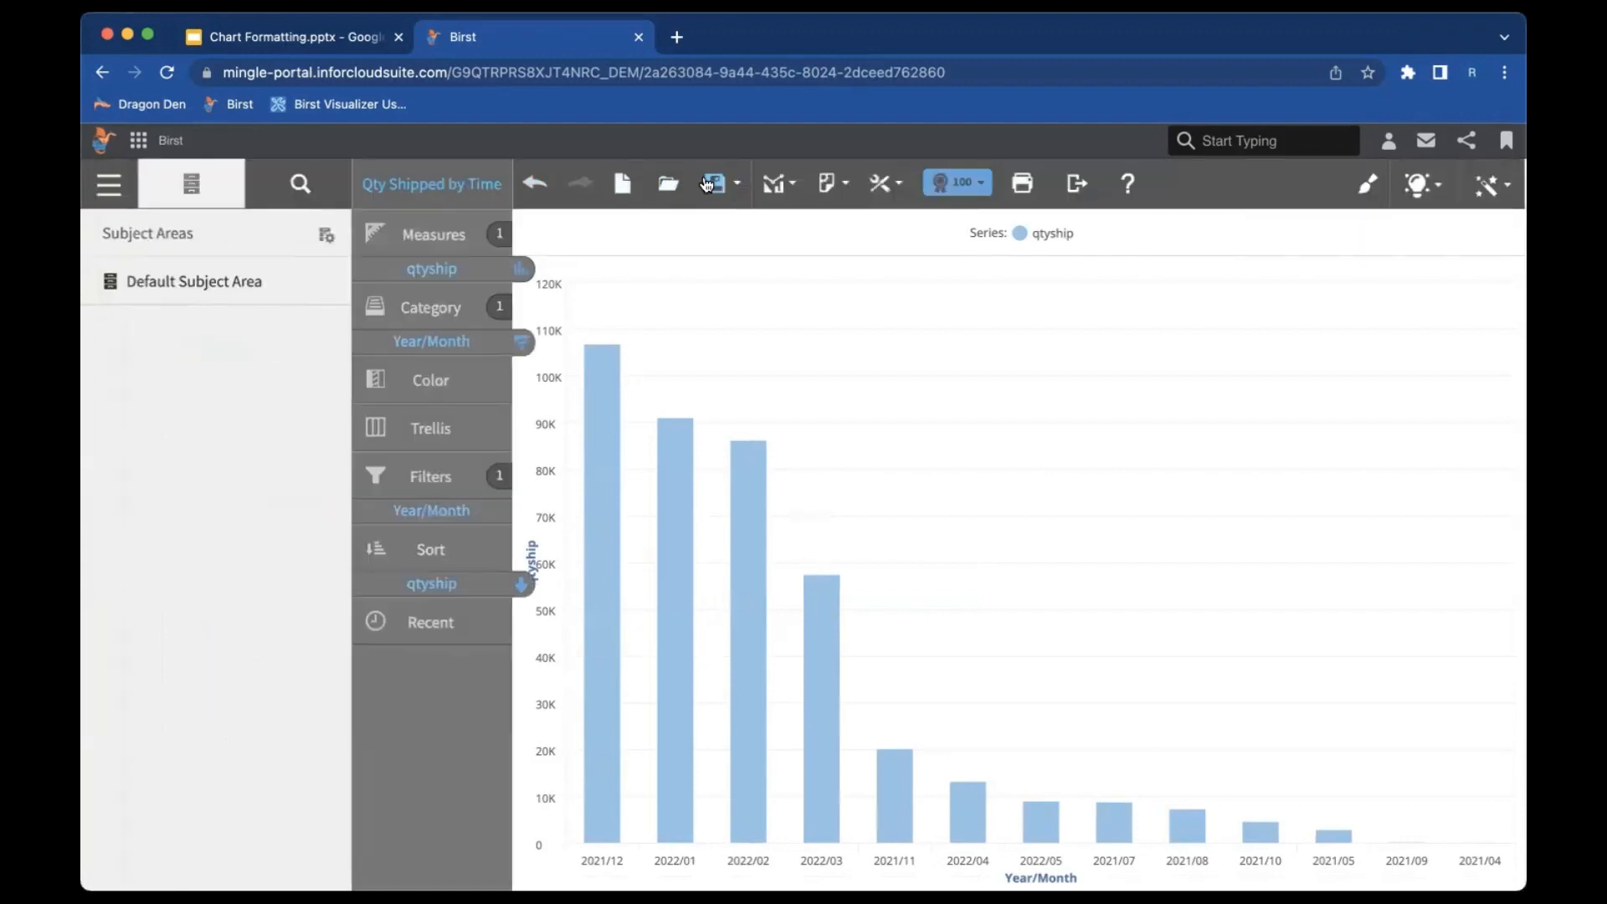
- Turn on Display Values in the chart settings so measure values appear beside the columns
left_click(792, 190)
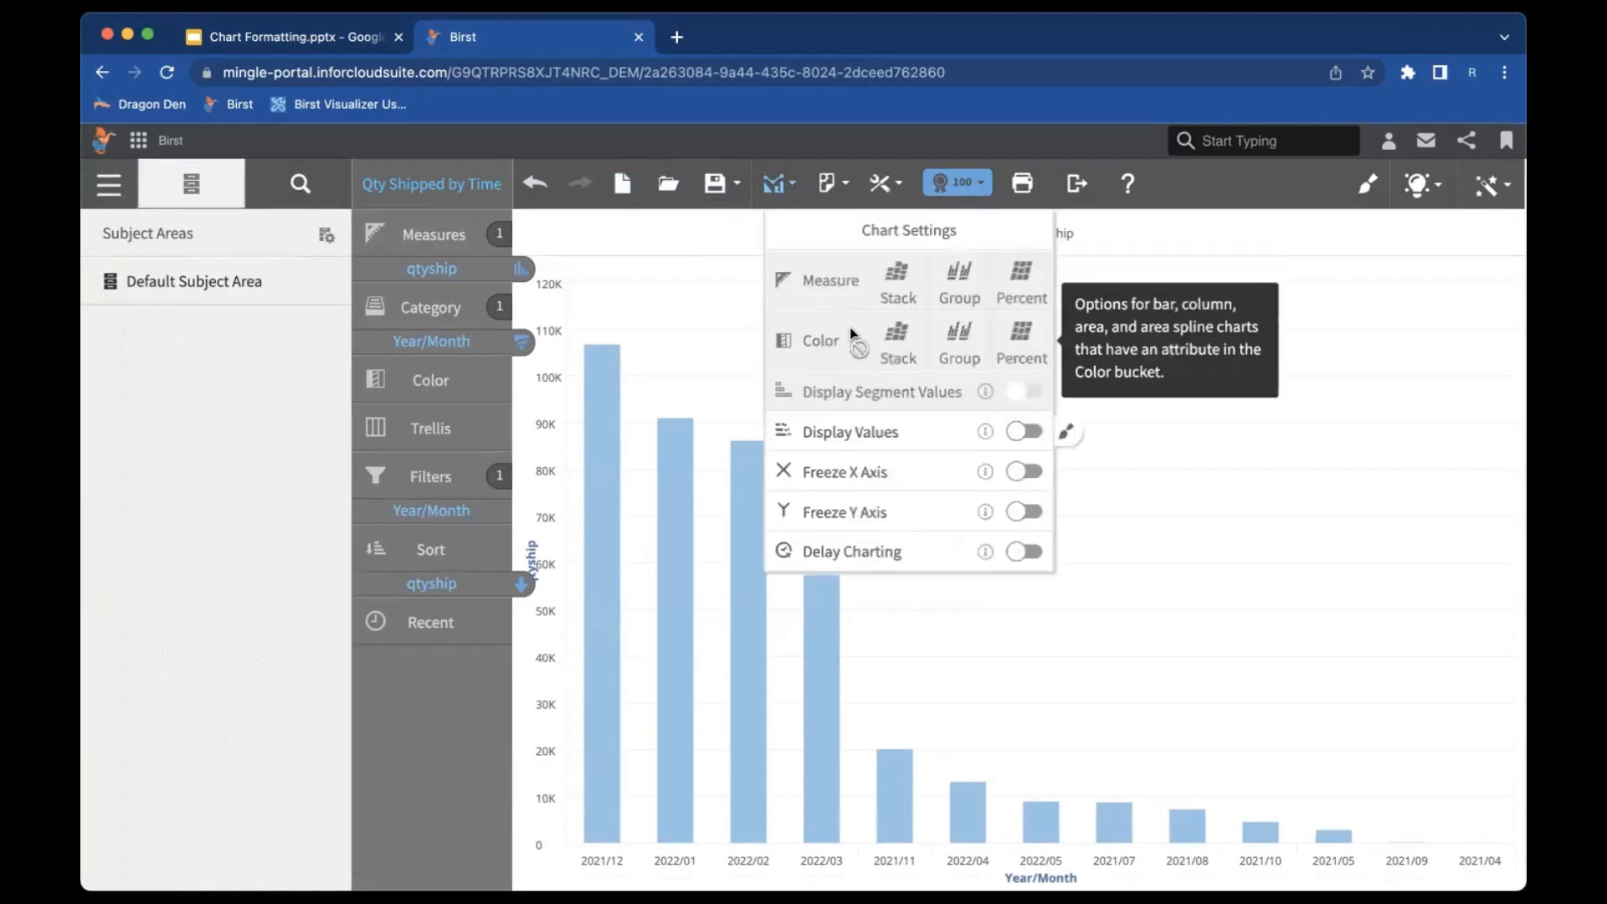
mouse_move(986, 446)
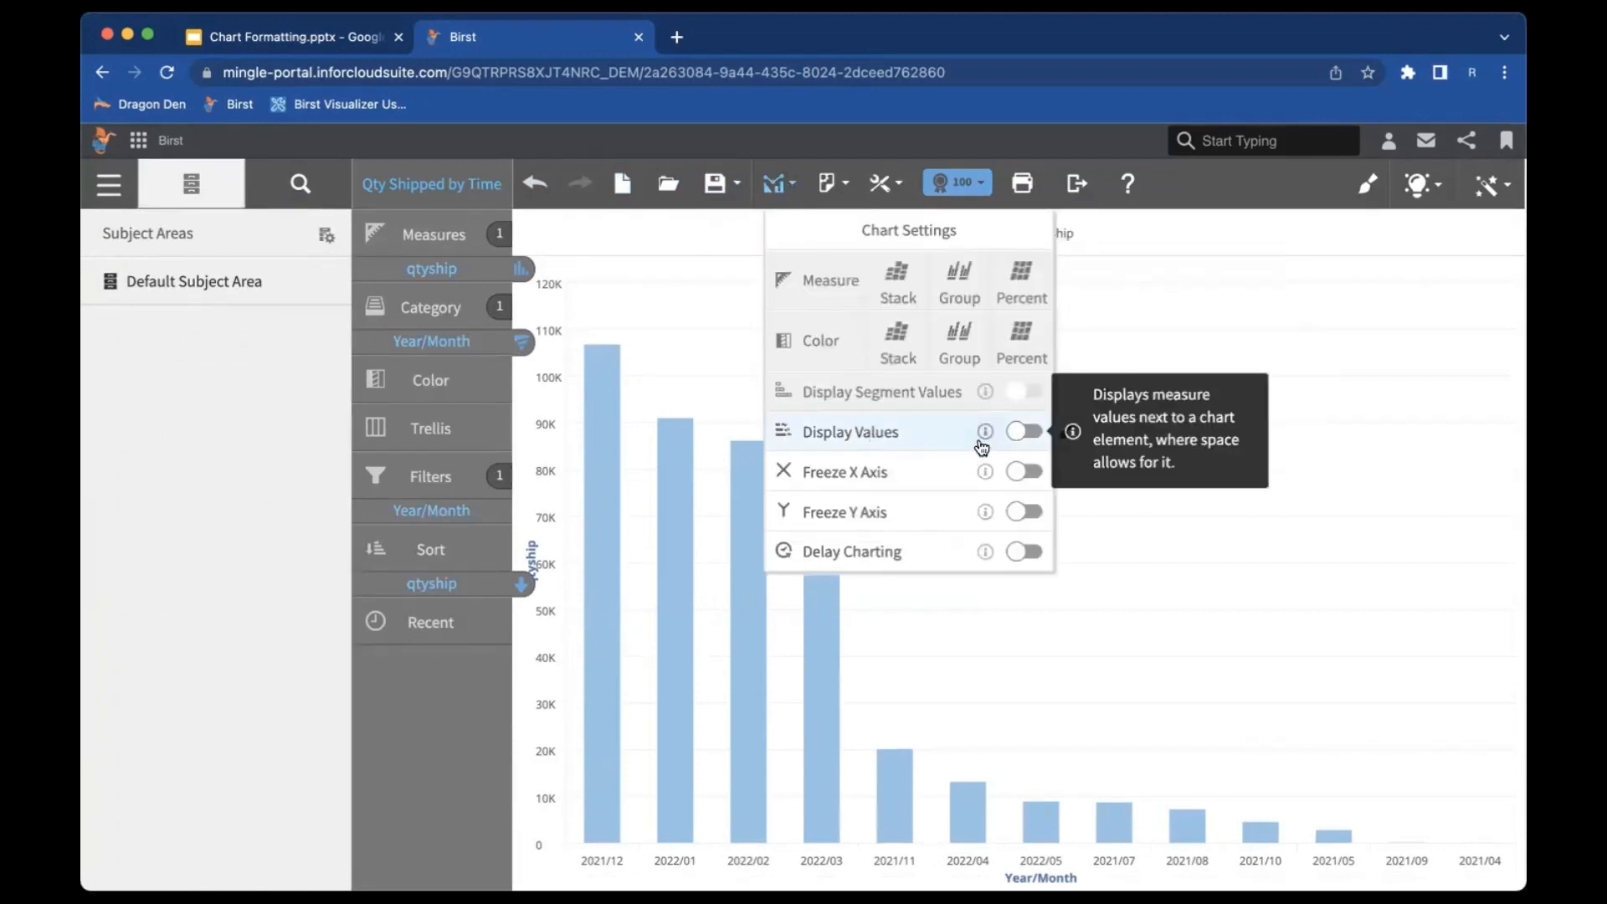
left_click(1025, 433)
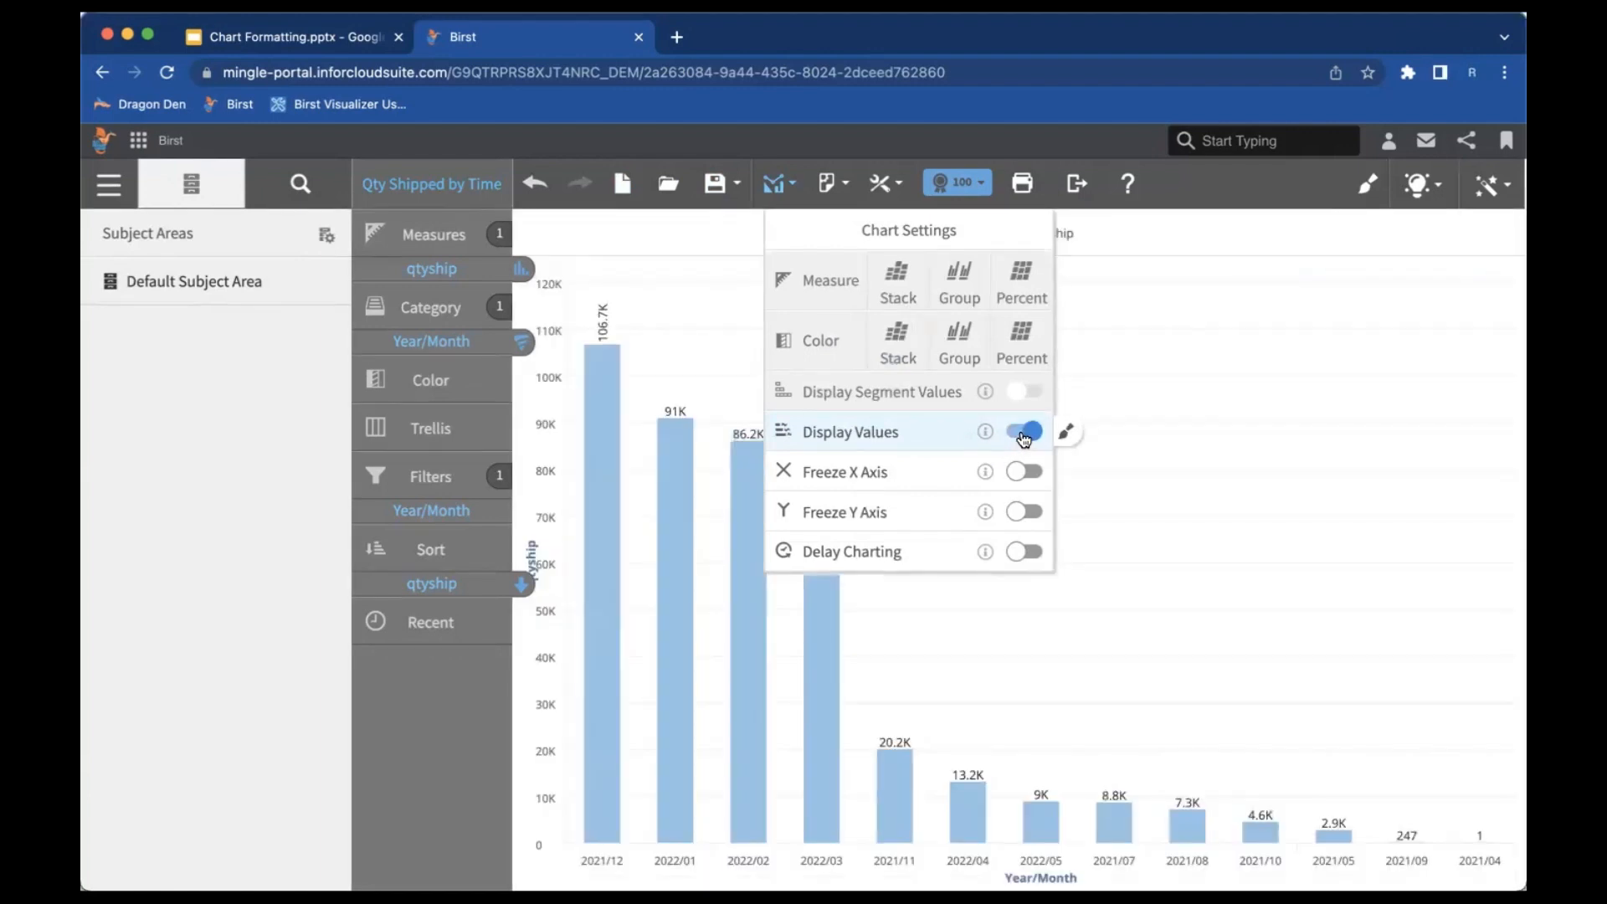
left_click(1110, 360)
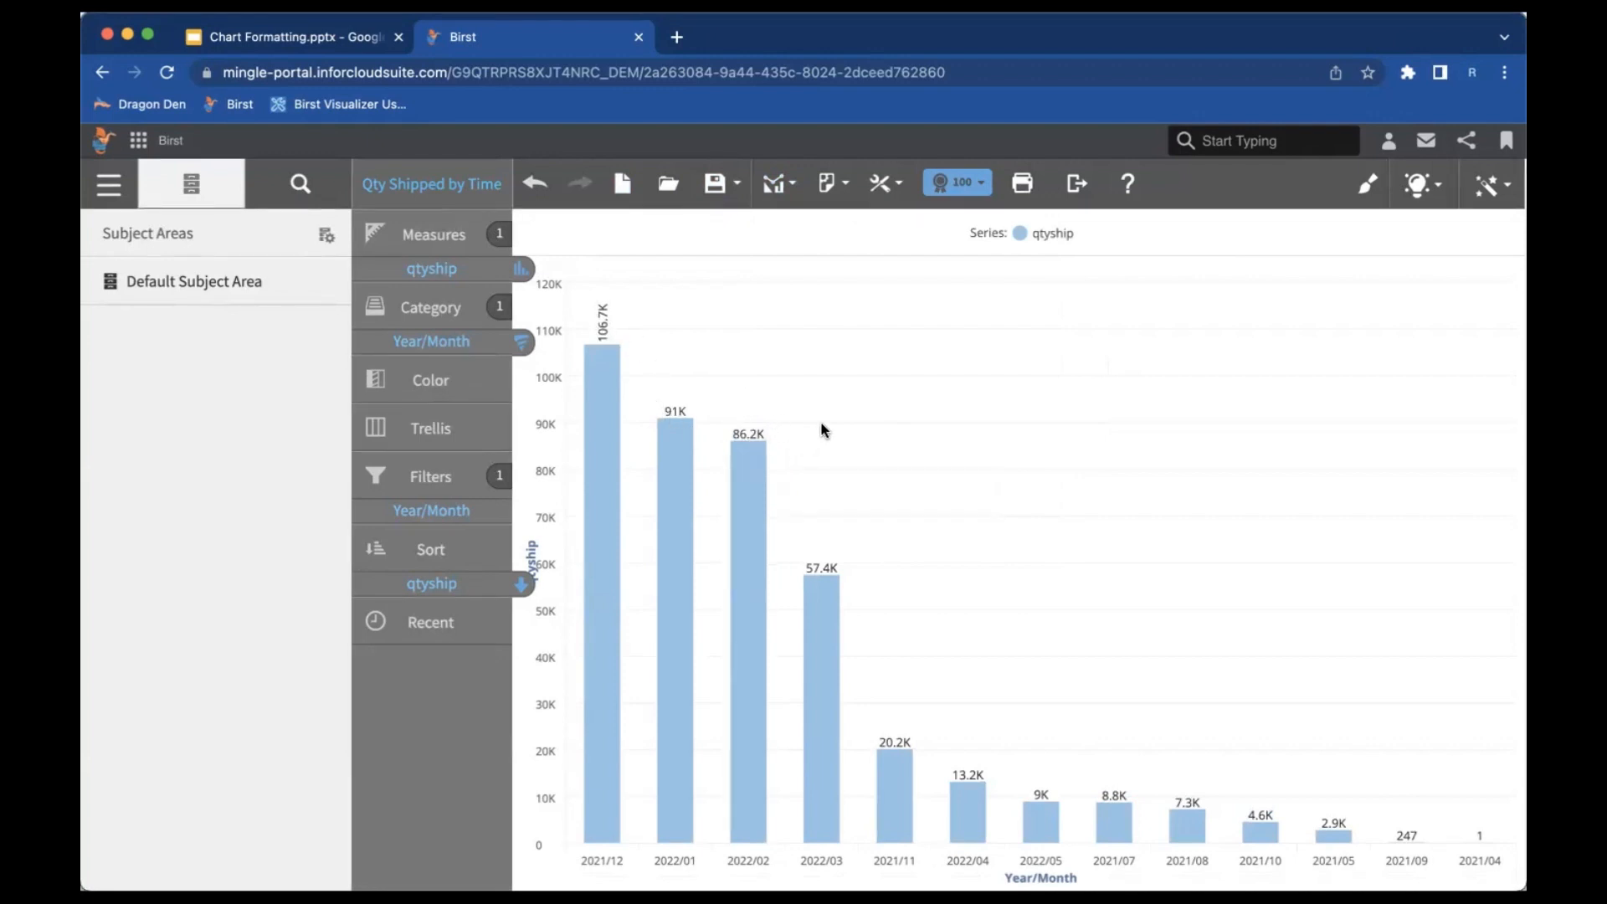
- Review the Display Values formatting options for text, background, units, suffix and decimal precision, and leave chart formatting
left_click(1364, 187)
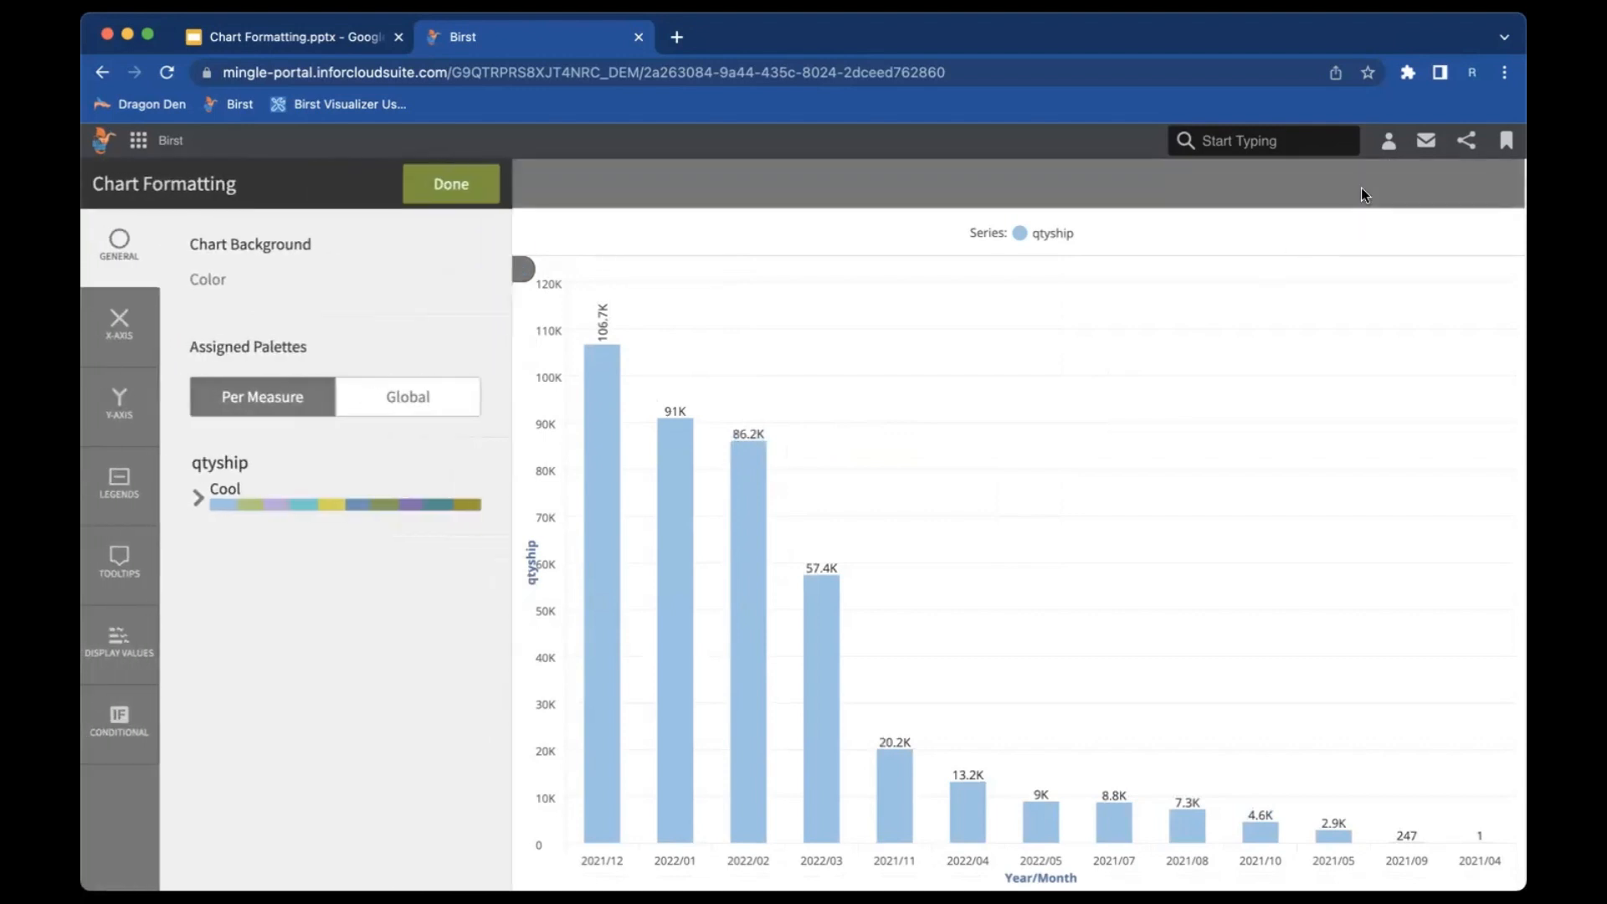
left_click(126, 640)
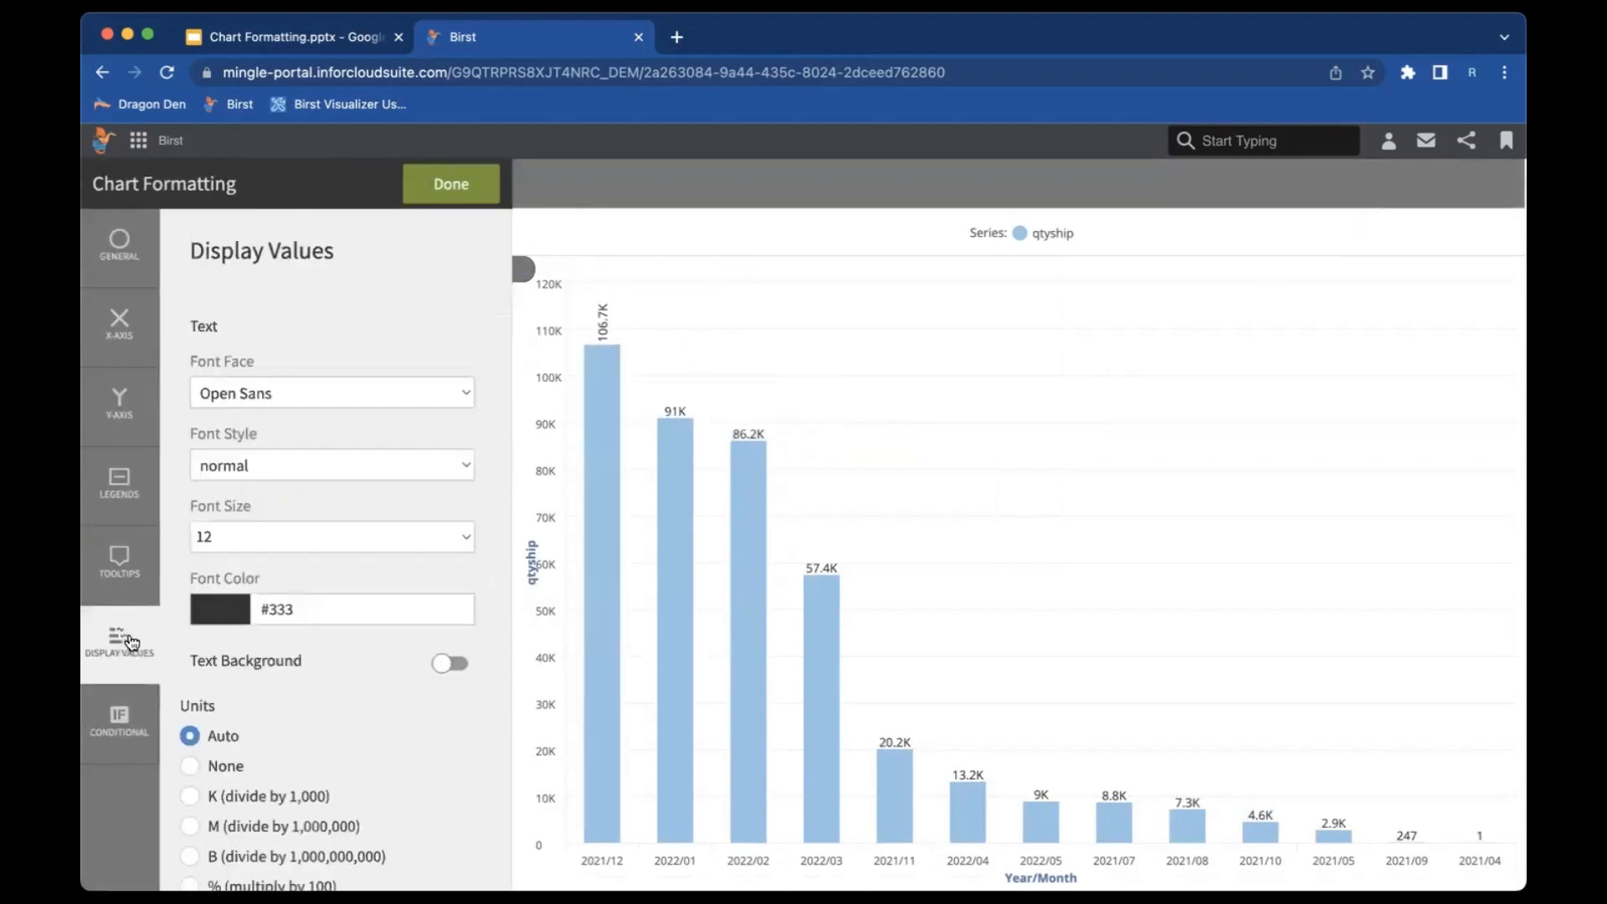
scroll(321, 458, "down", 5)
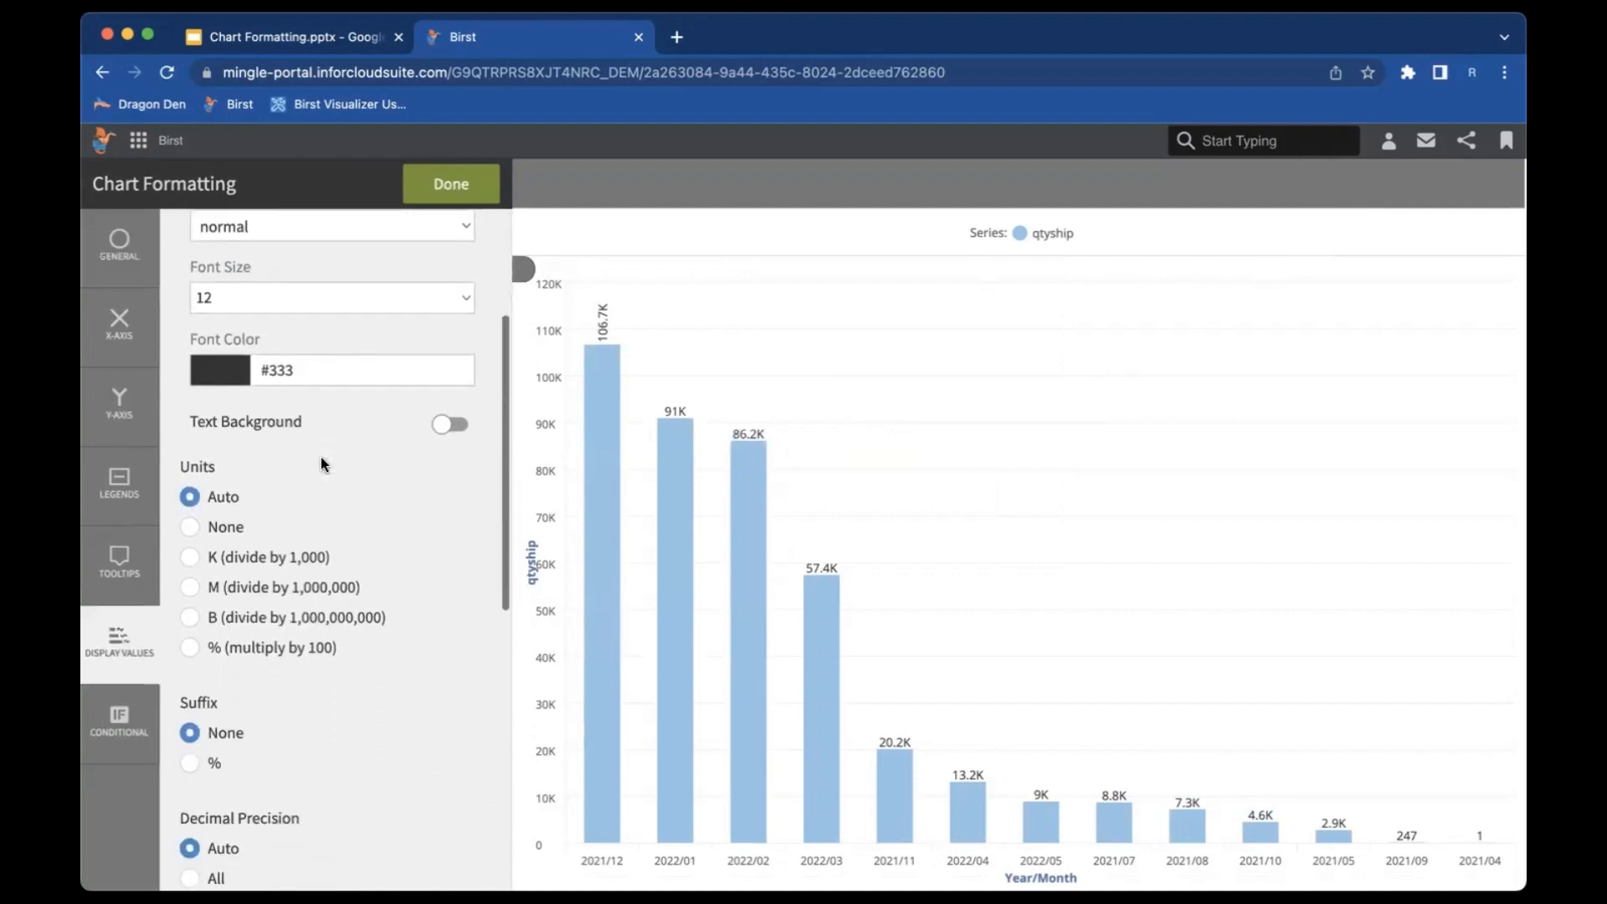
scroll(321, 461, "down", 1)
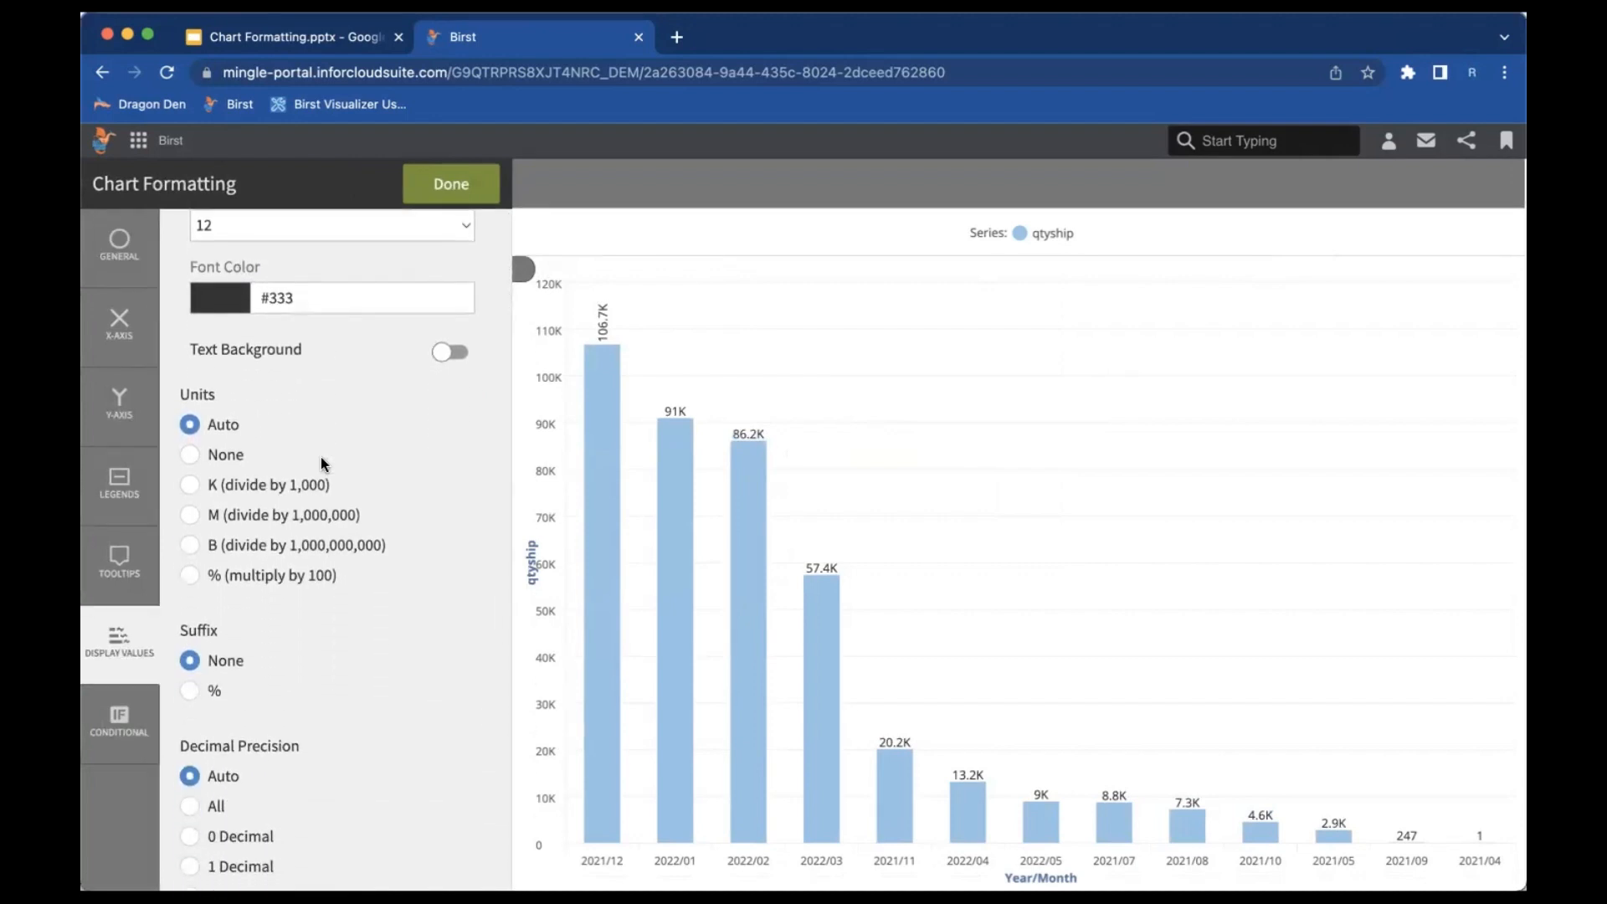
left_click(446, 185)
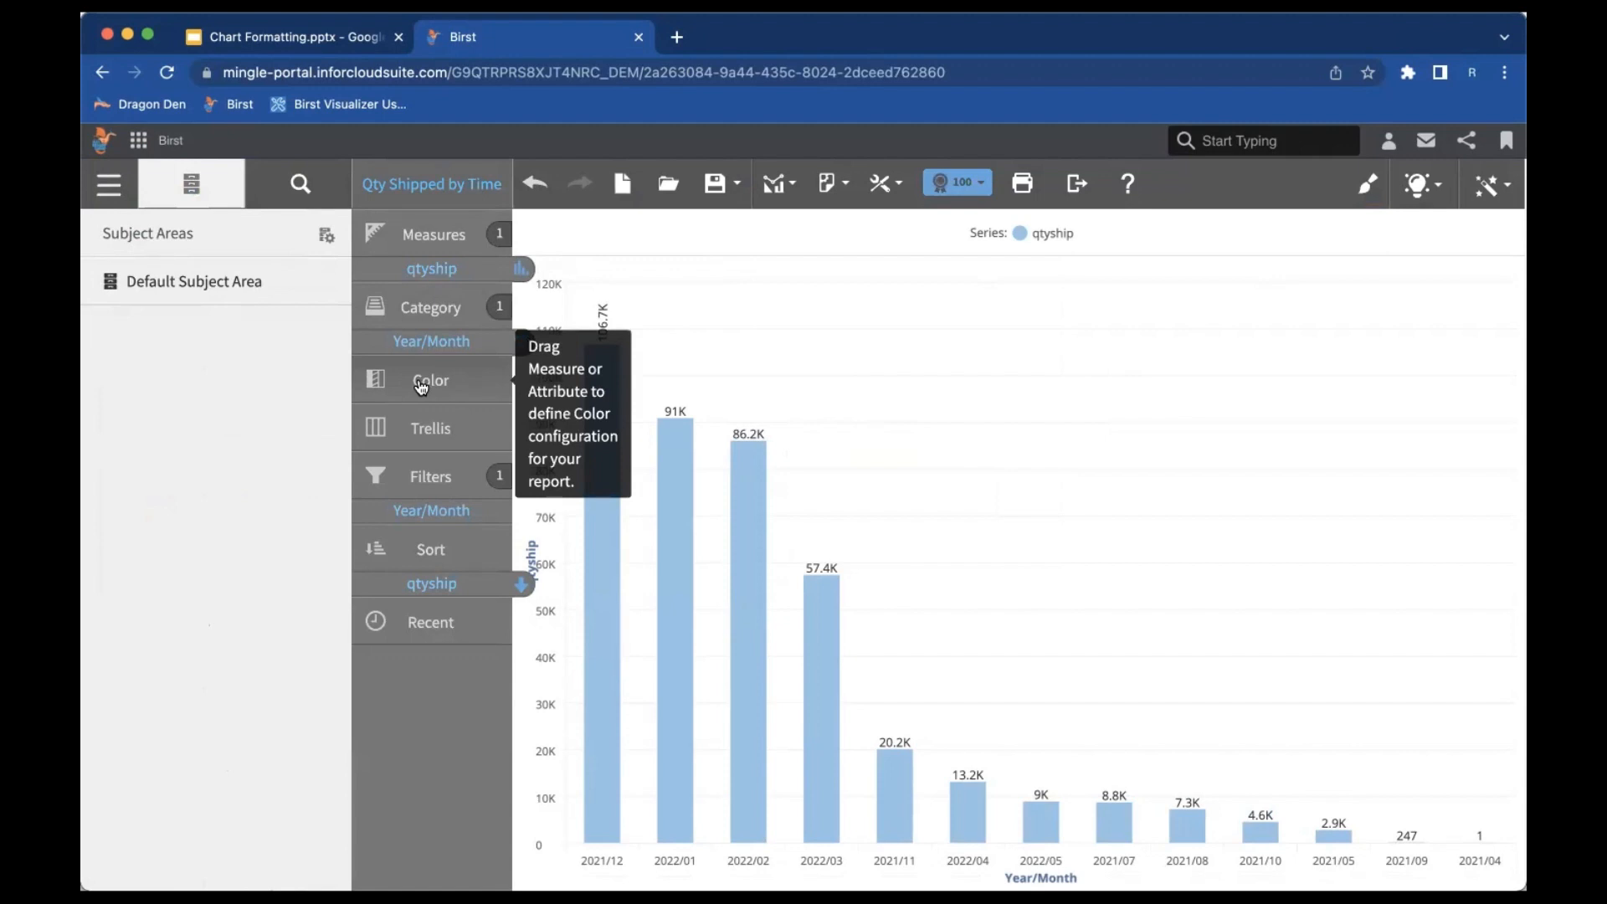
- Search the subject area for "qty" and add the qtyship measure to the Color bucket
left_click(301, 183)
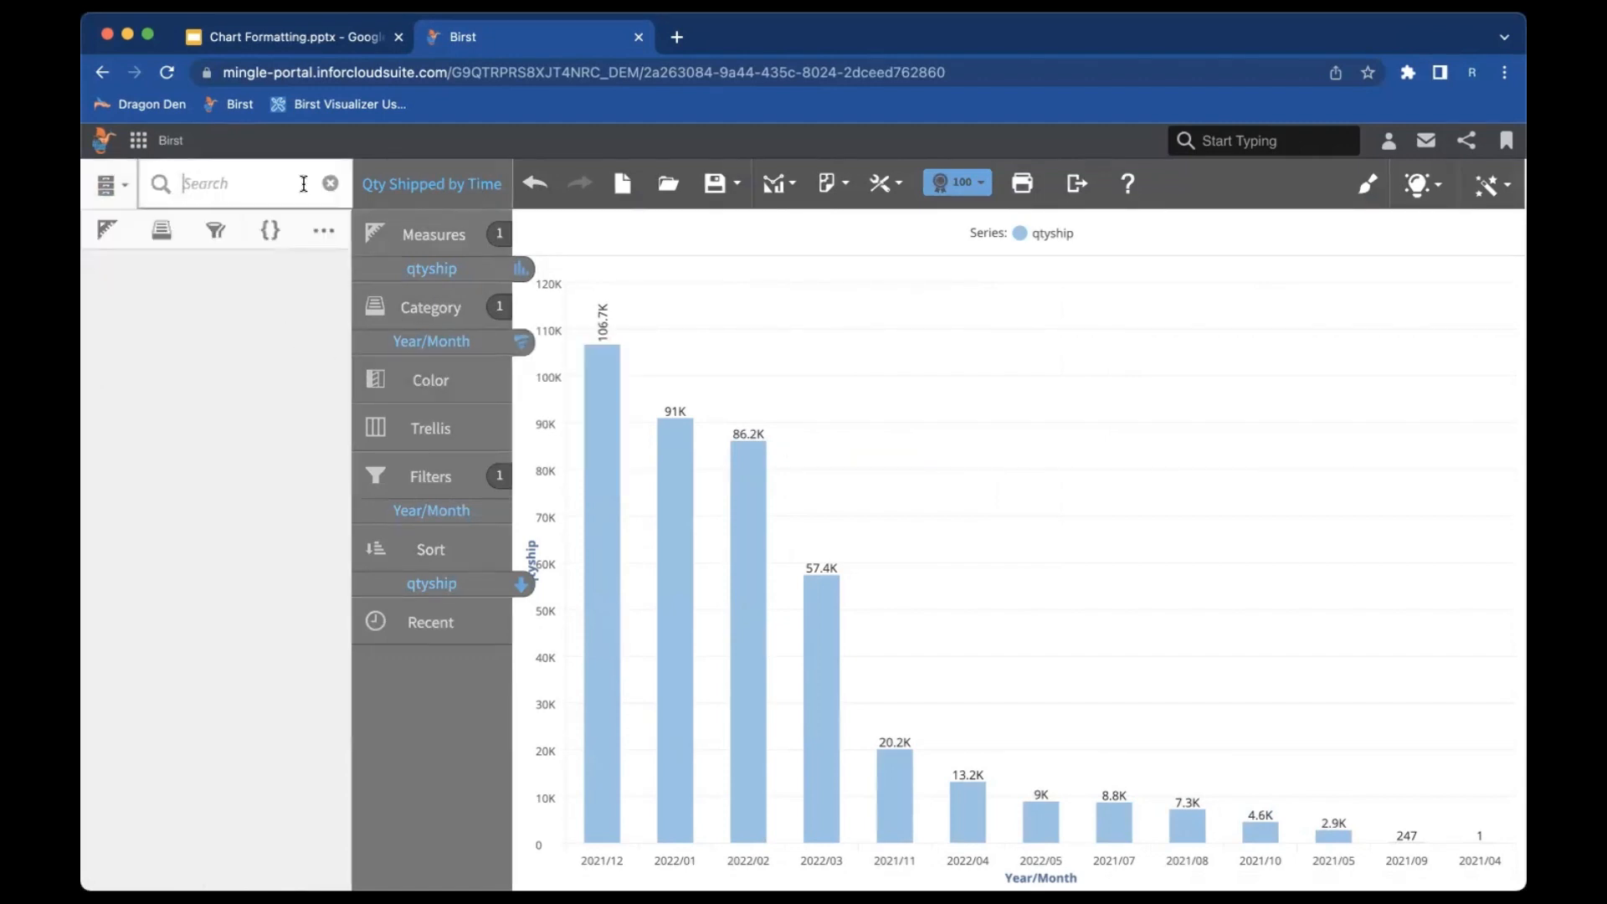
type("qty")
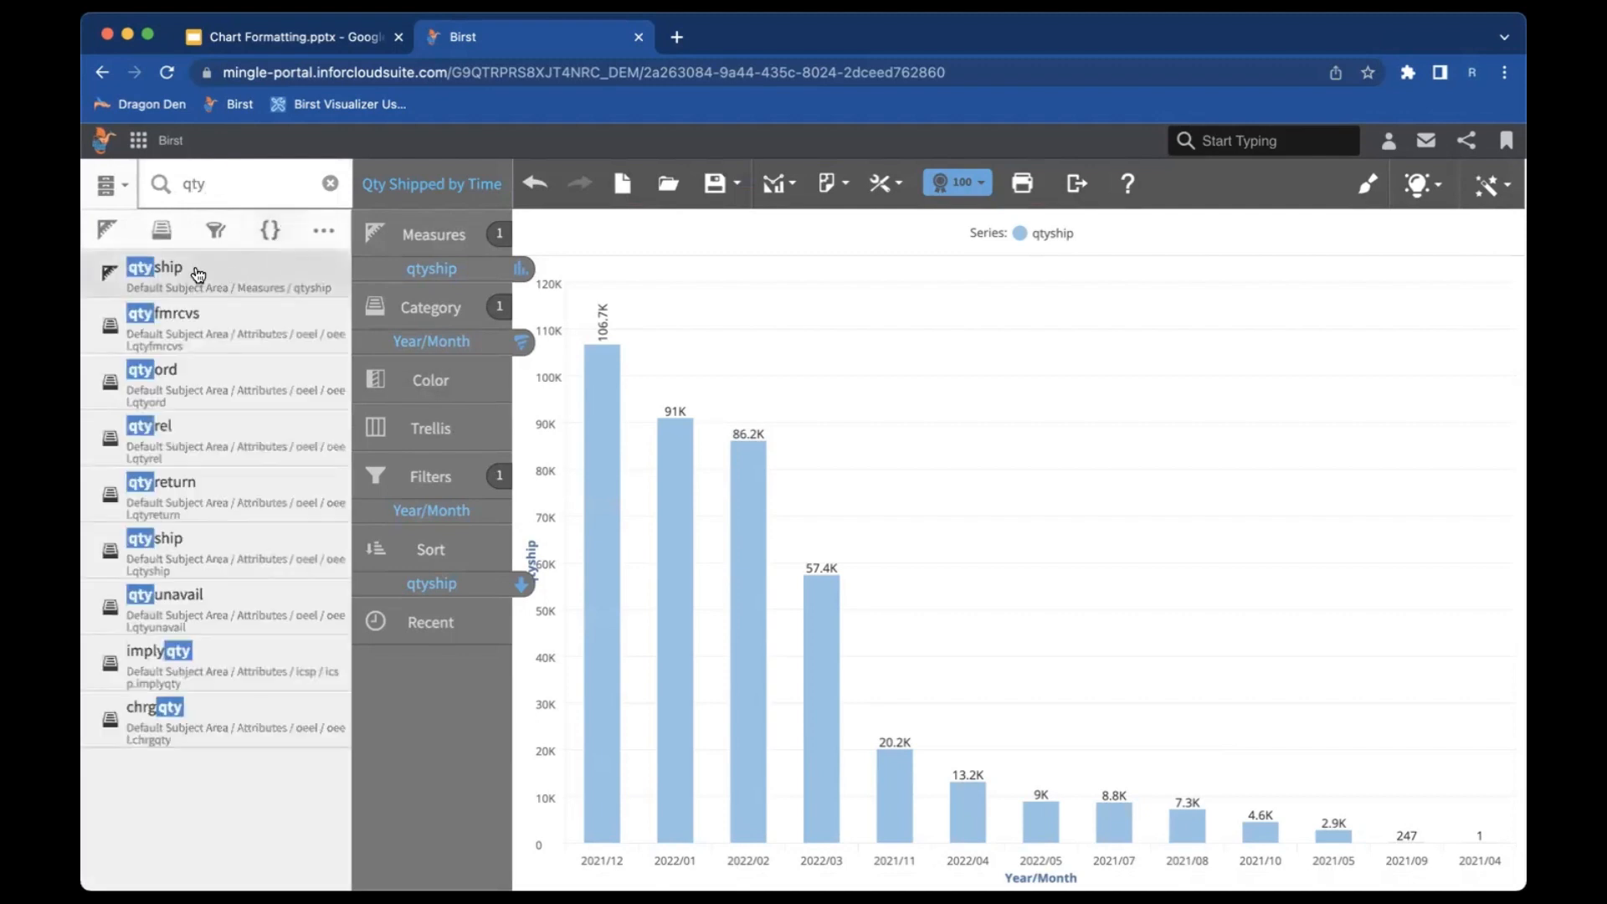
left_click_drag(192, 279, 389, 382)
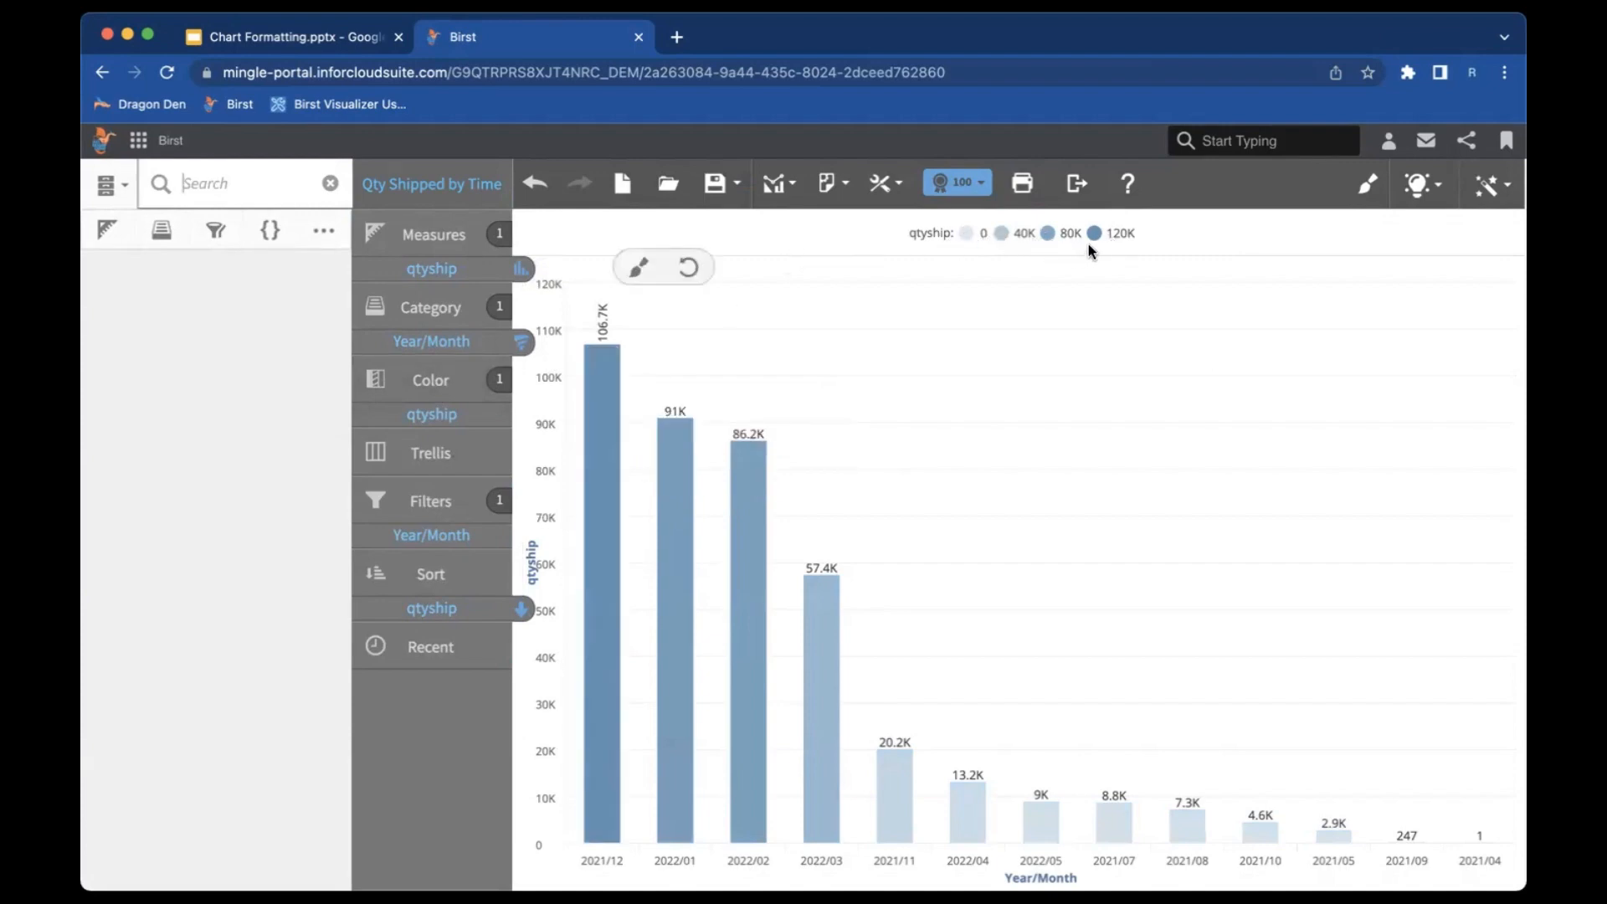
- Turn on Basic conditional formatting for the qtyship measure in the chart formatting settings
left_click(1373, 184)
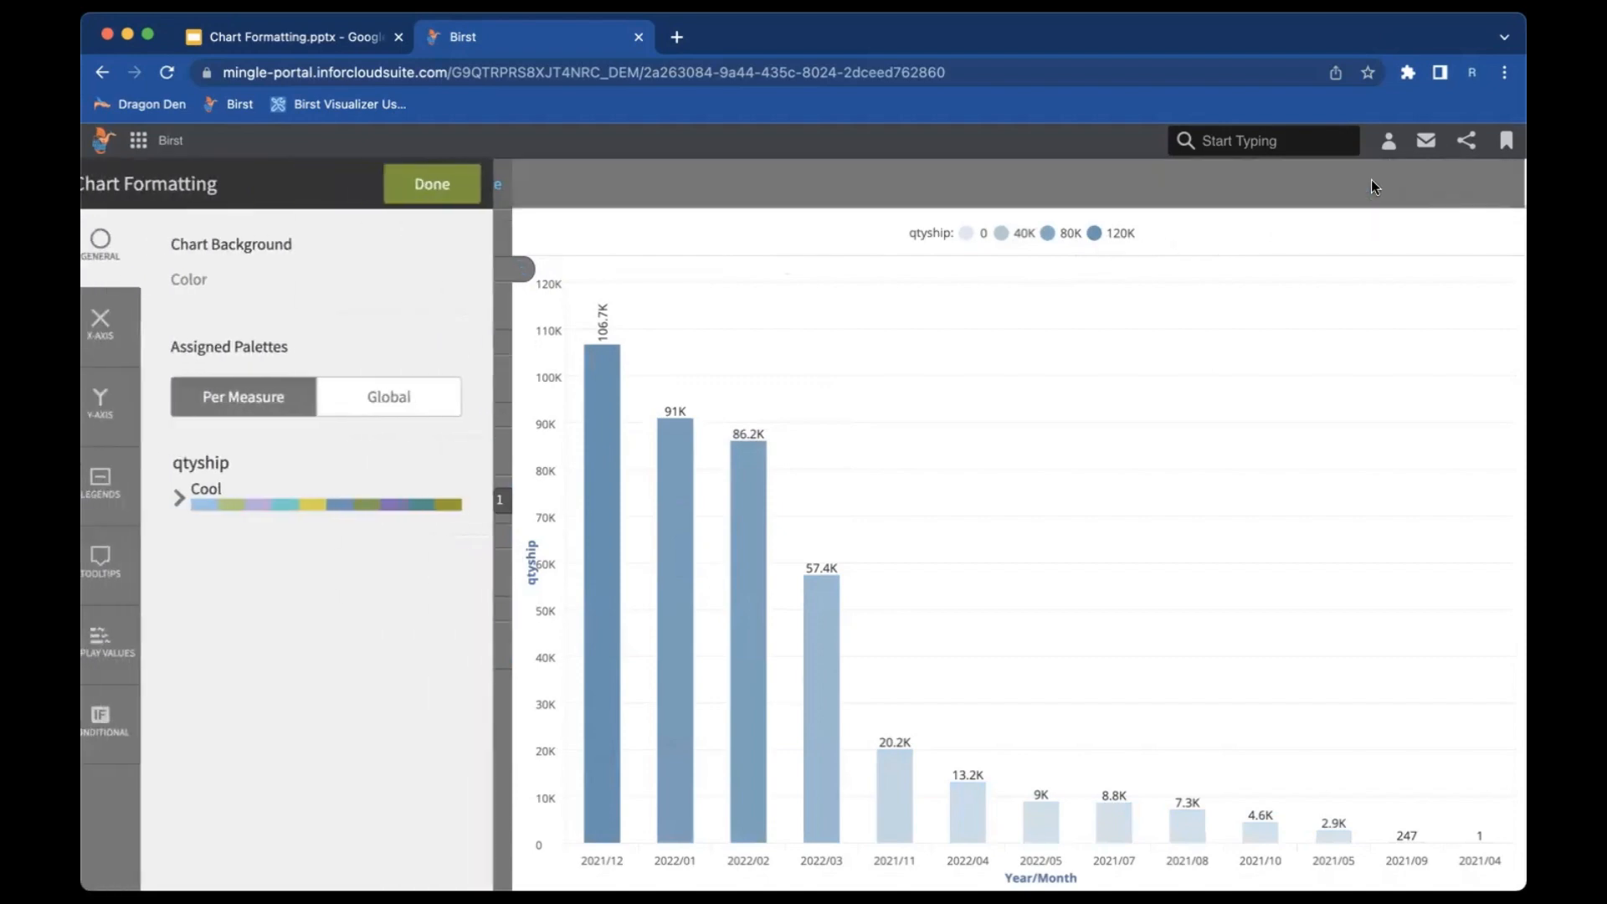
left_click(118, 716)
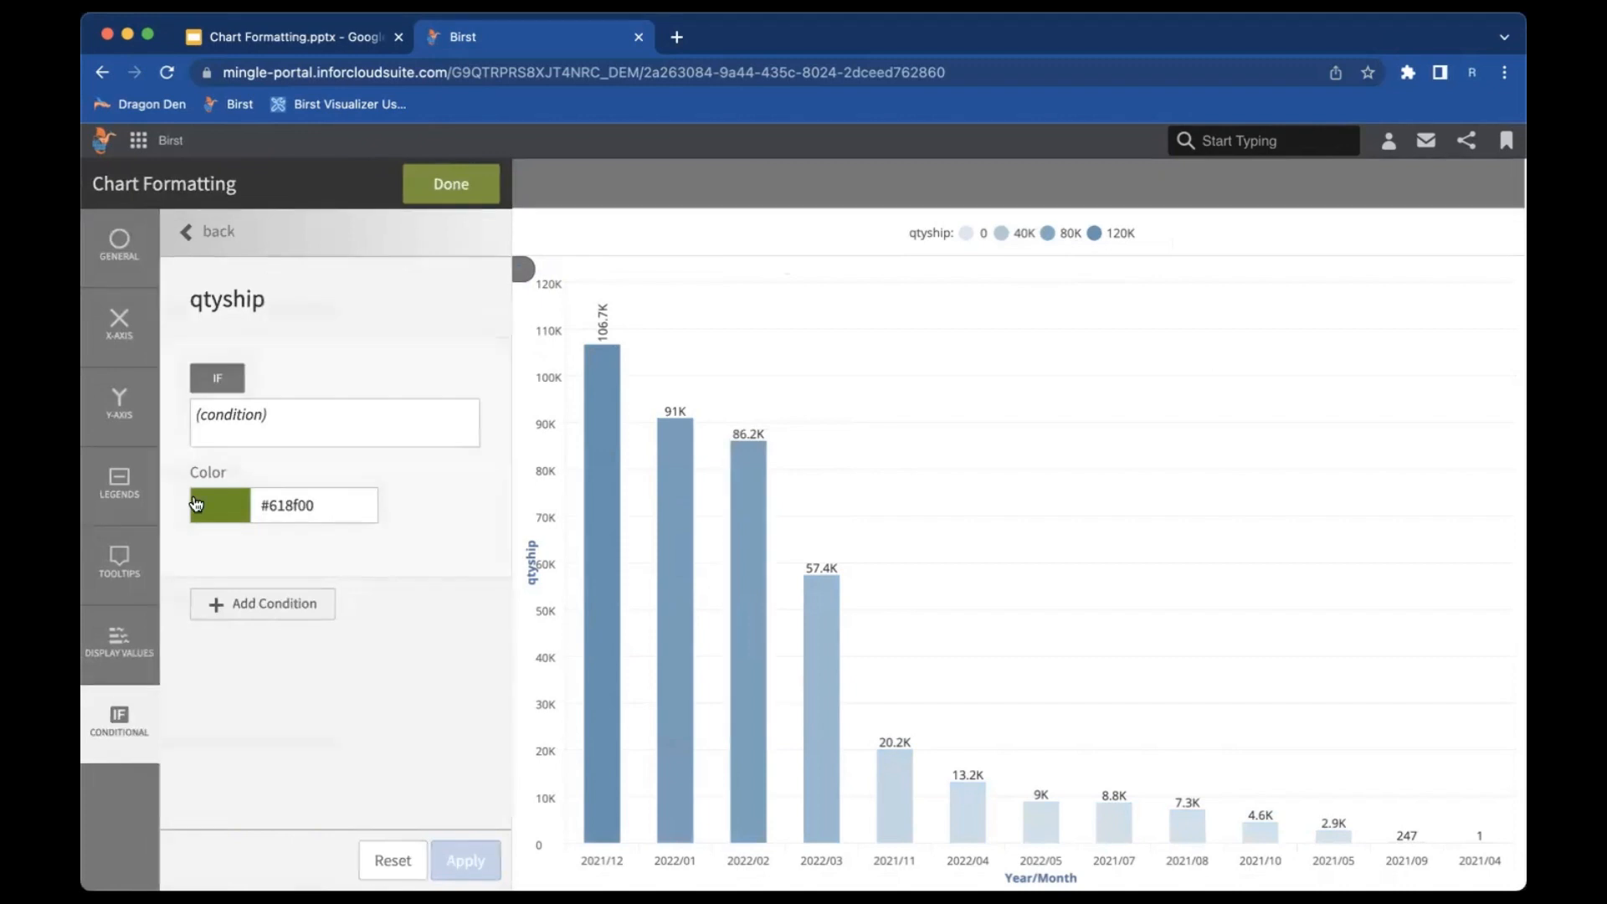
left_click(221, 235)
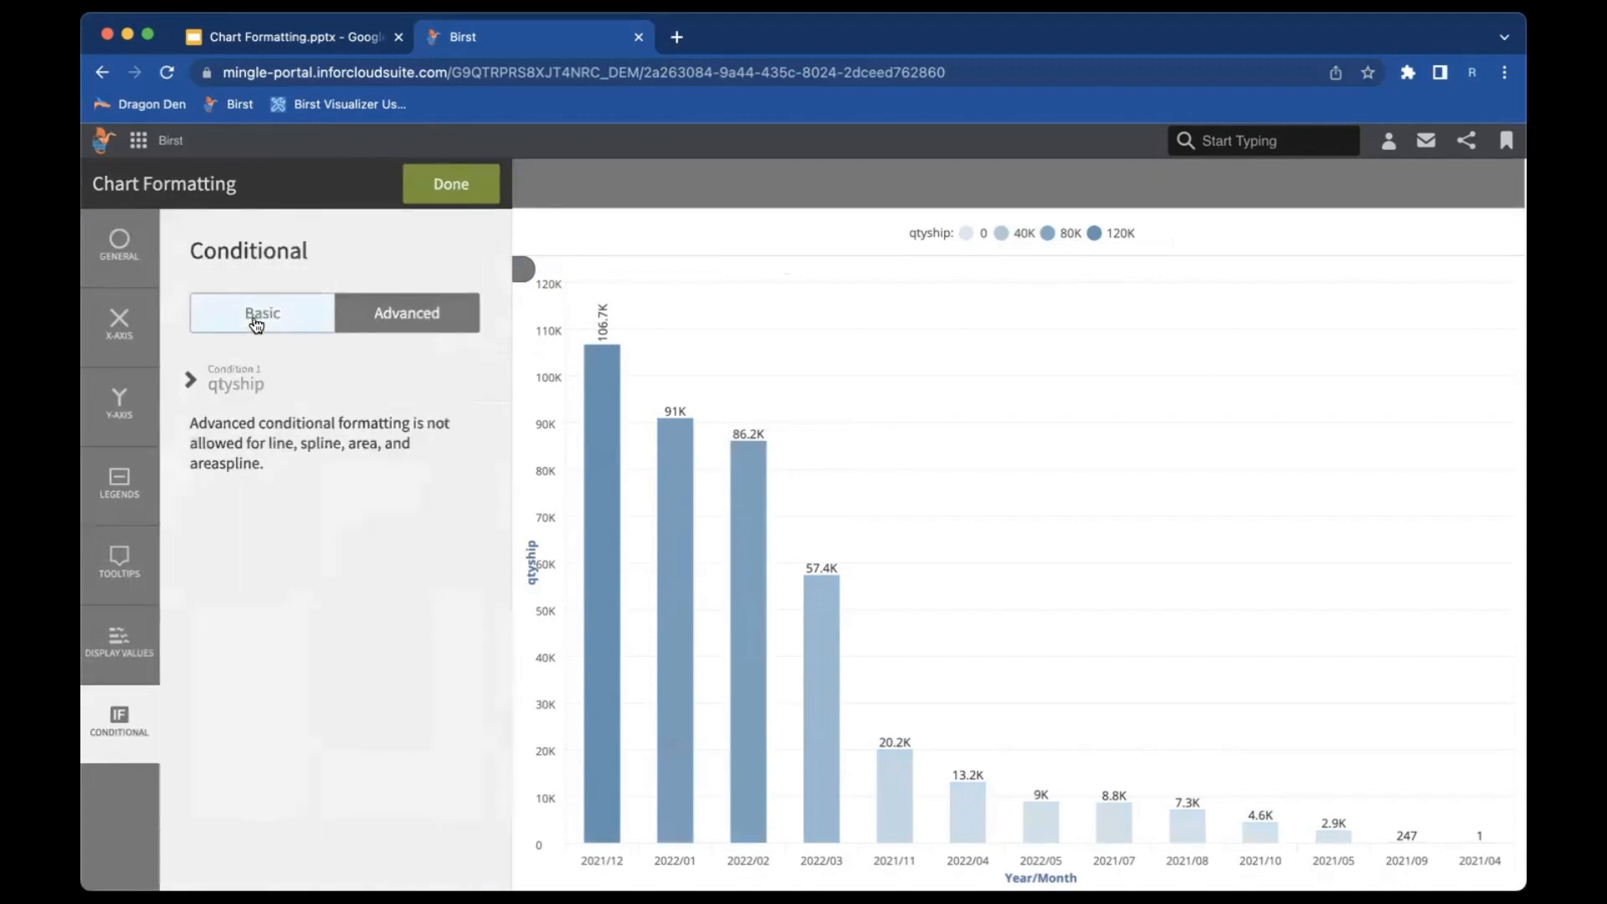
left_click(257, 323)
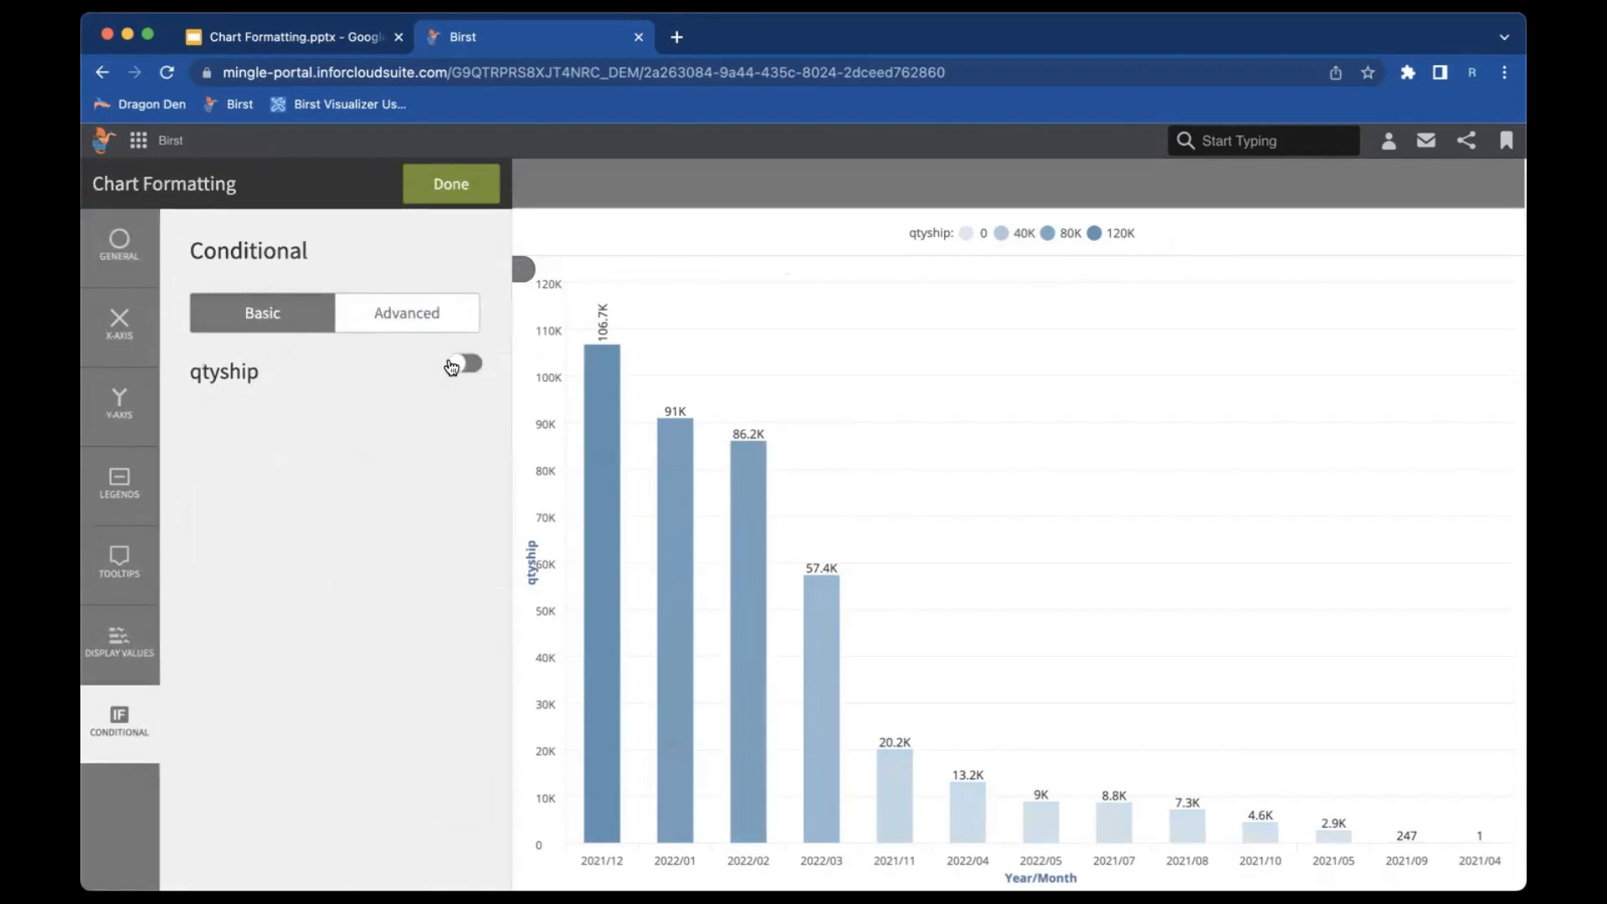
left_click(457, 365)
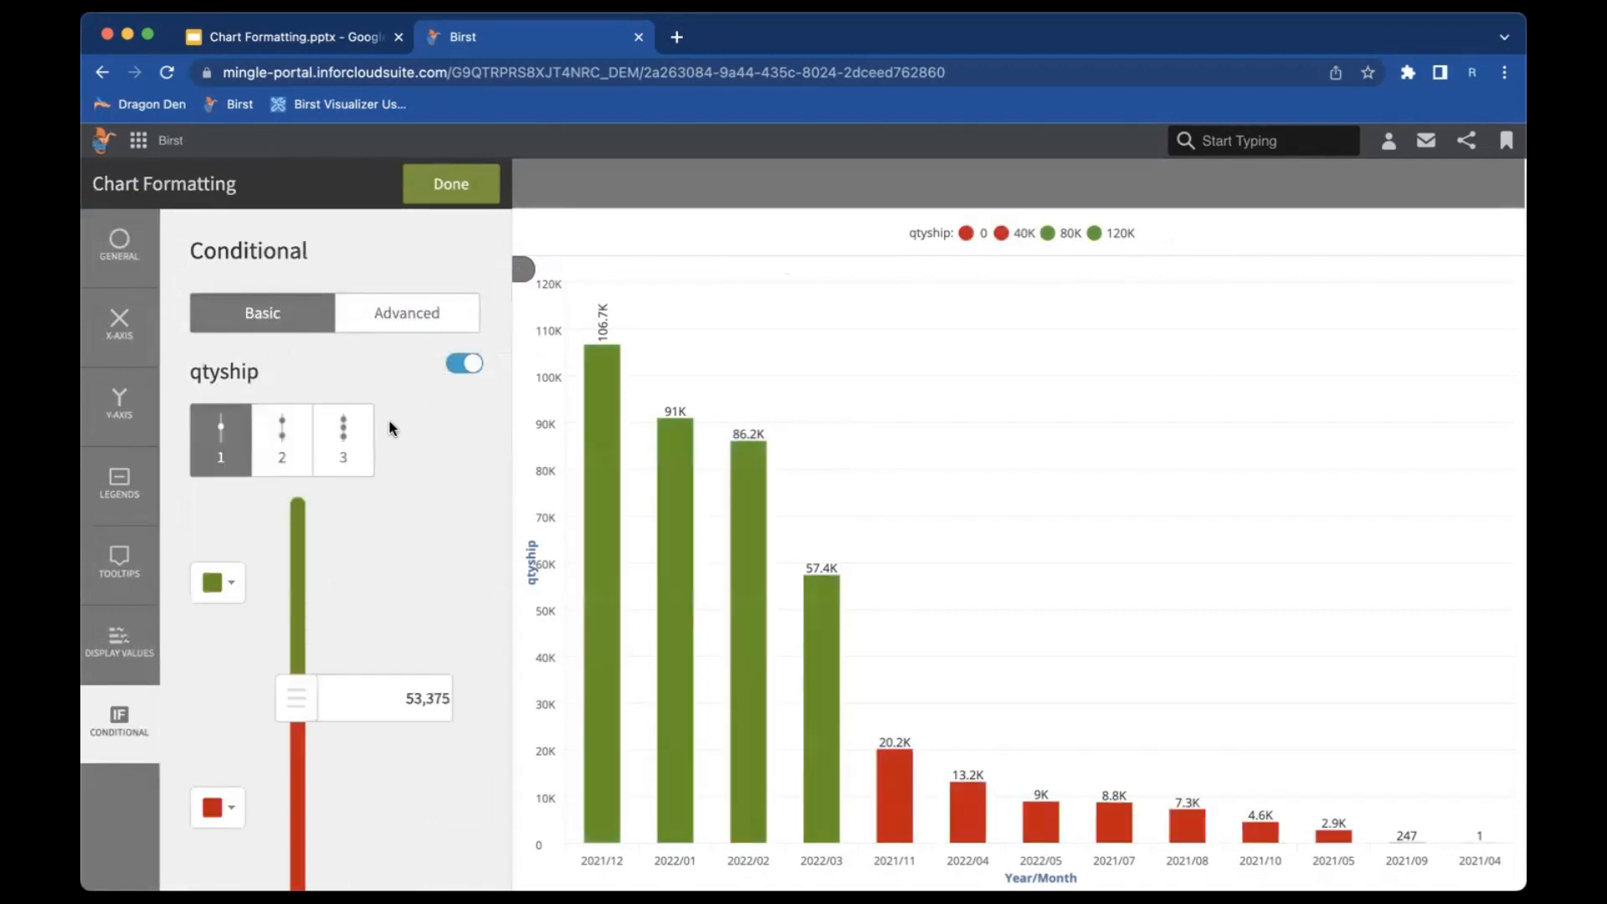
- Set the qtyship conditional color threshold to 50,000 and check the color choices for values above it
mouse_move(304, 700)
left_mouse_down()
mouse_move(309, 612)
mouse_move(309, 778)
mouse_move(303, 700)
left_mouse_up()
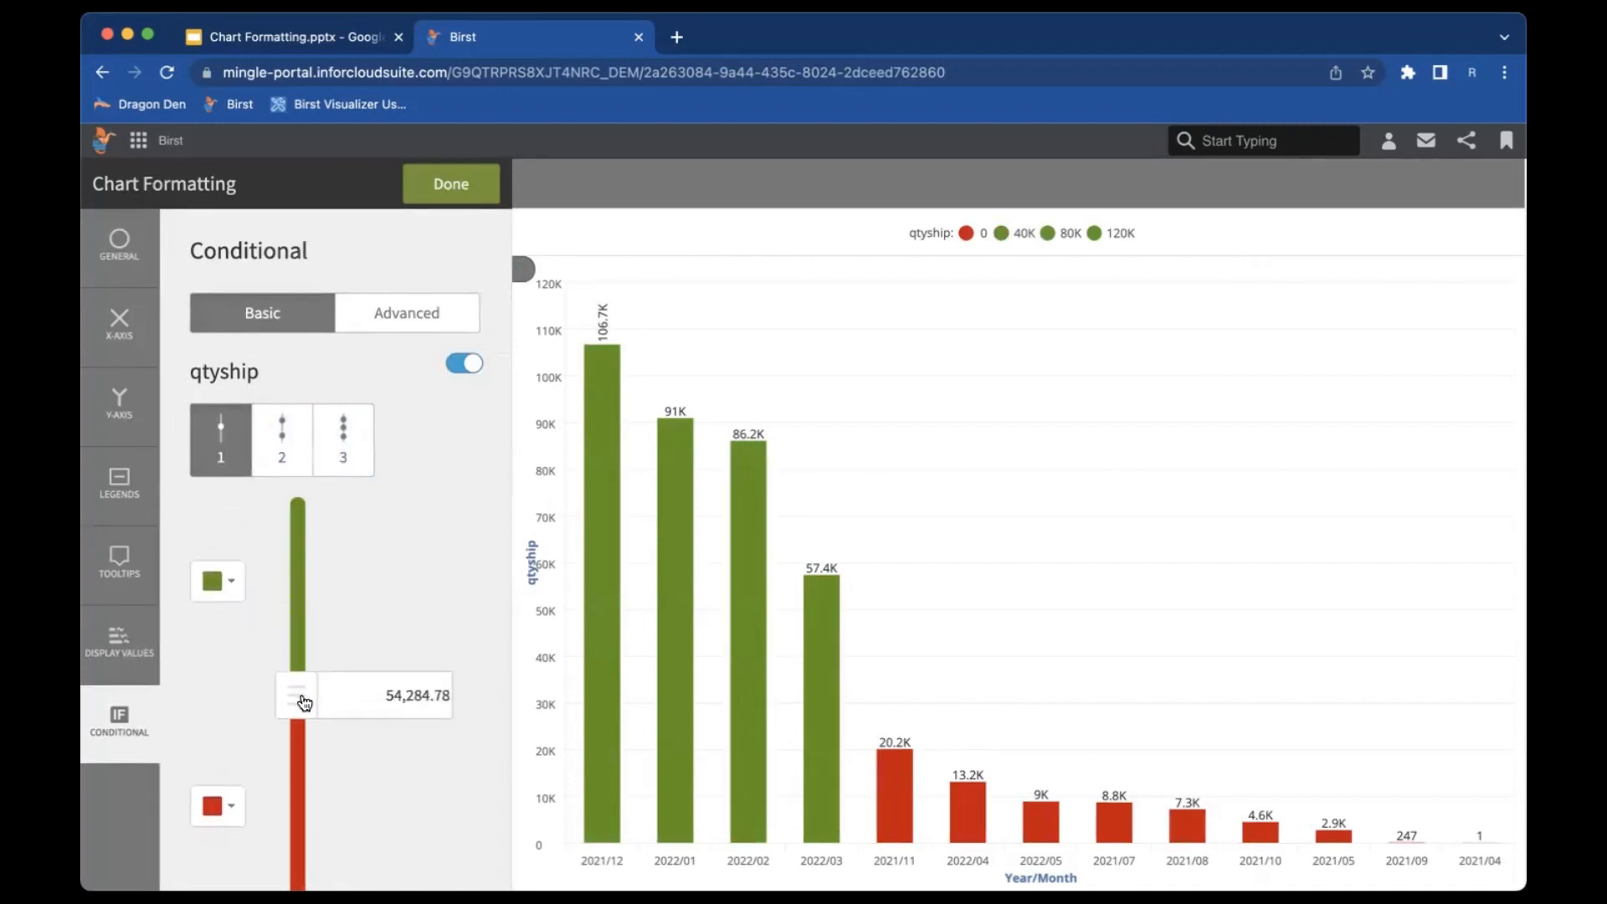
left_click(412, 698)
left_click(399, 694)
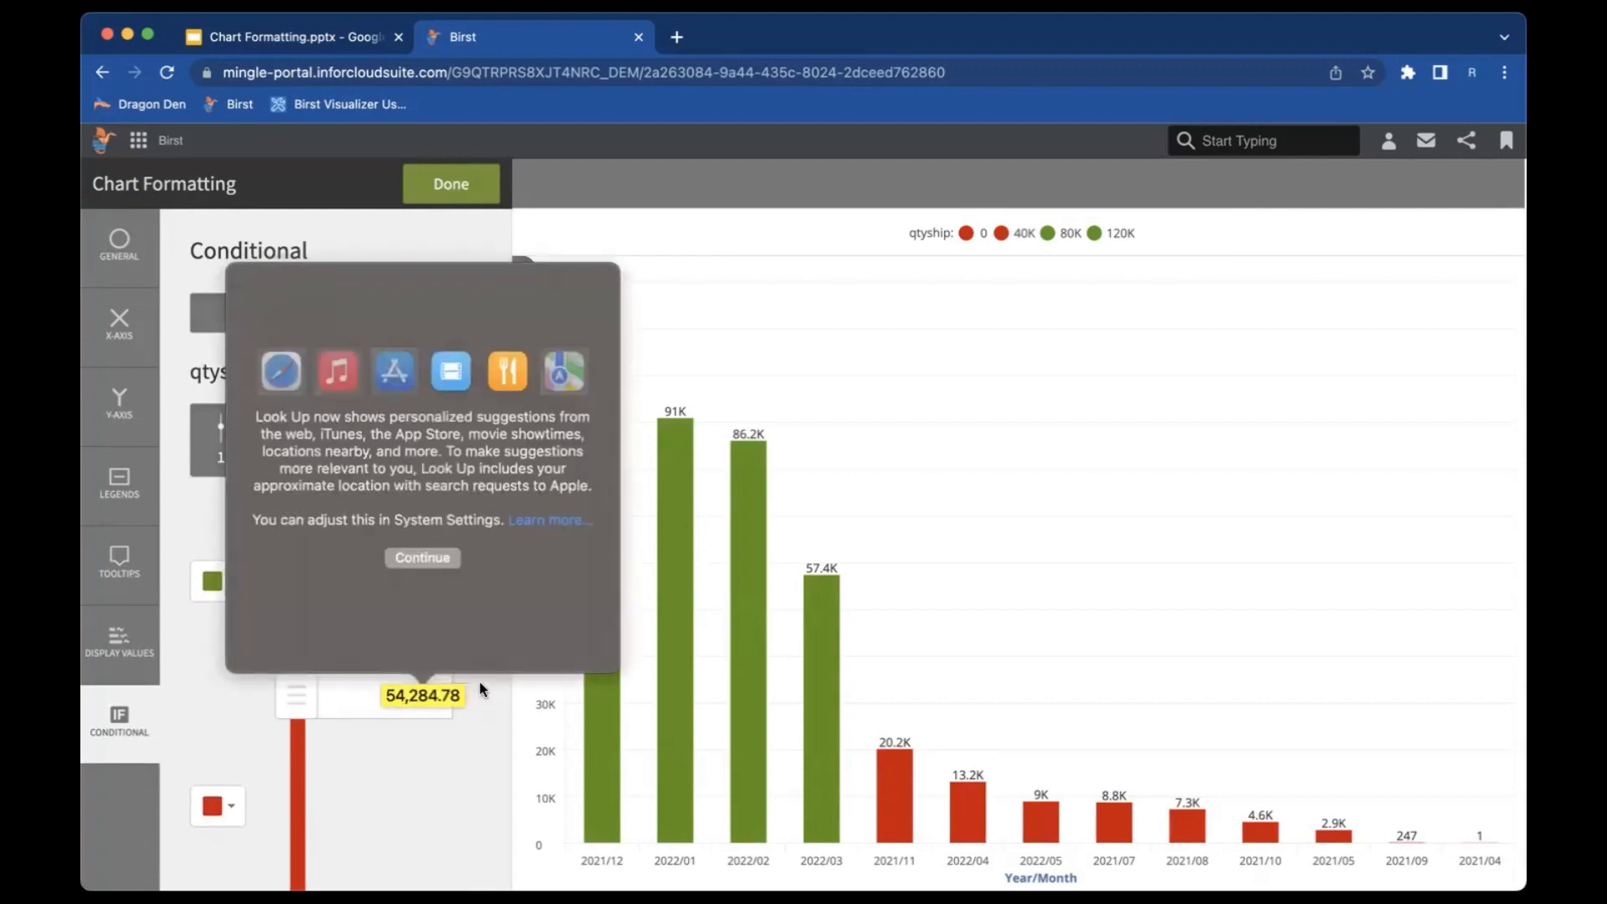
left_click(425, 556)
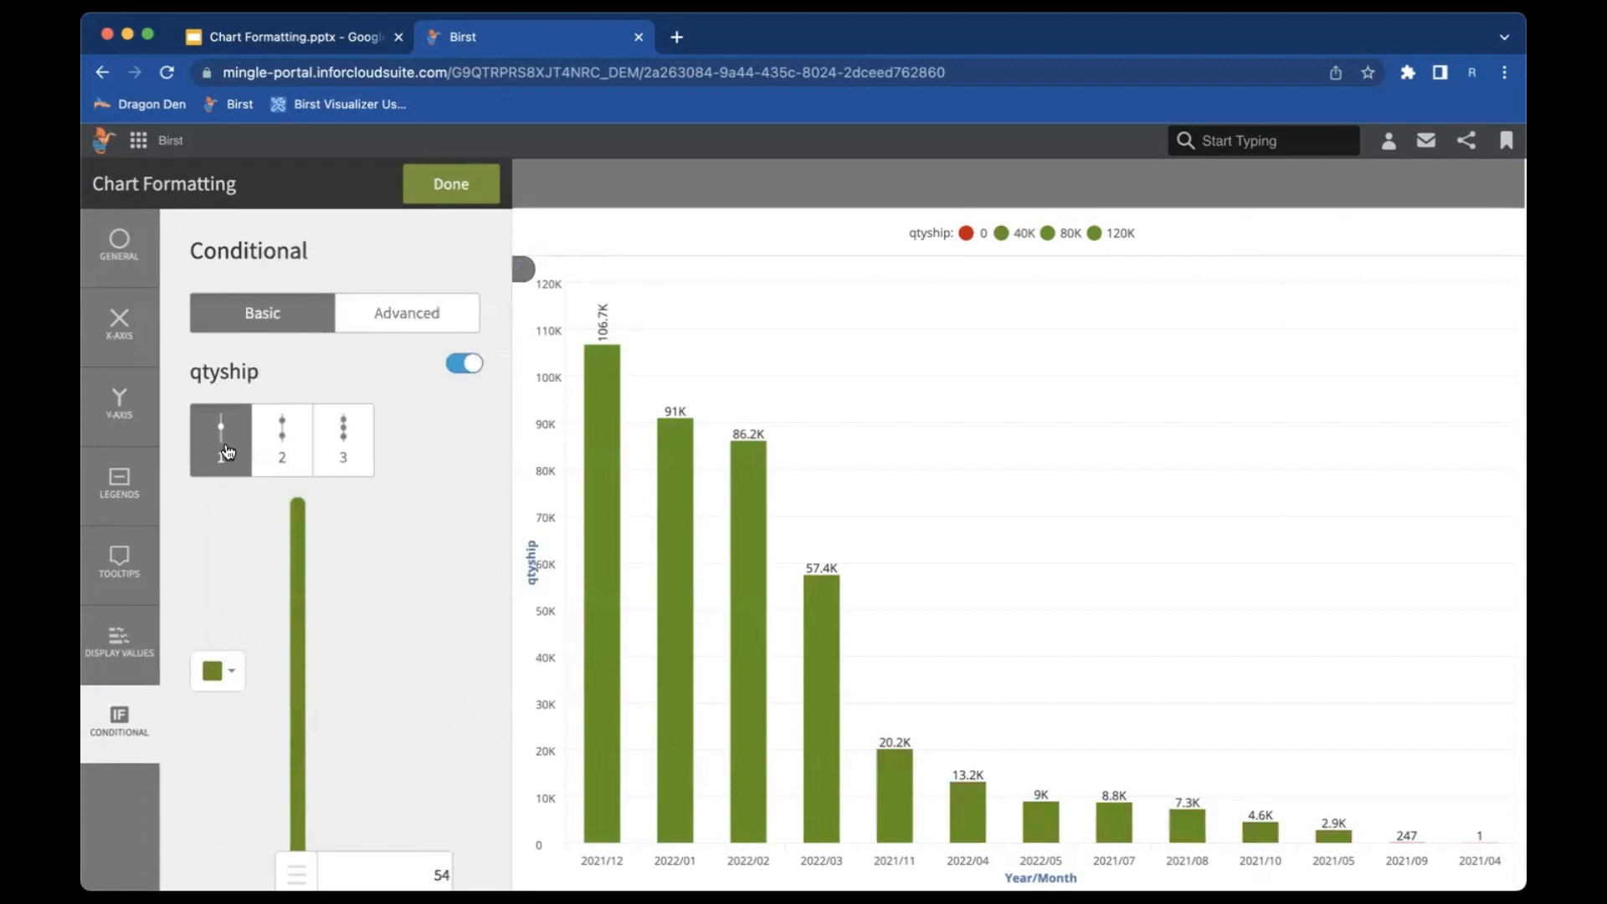
left_click_drag(426, 706, 454, 707)
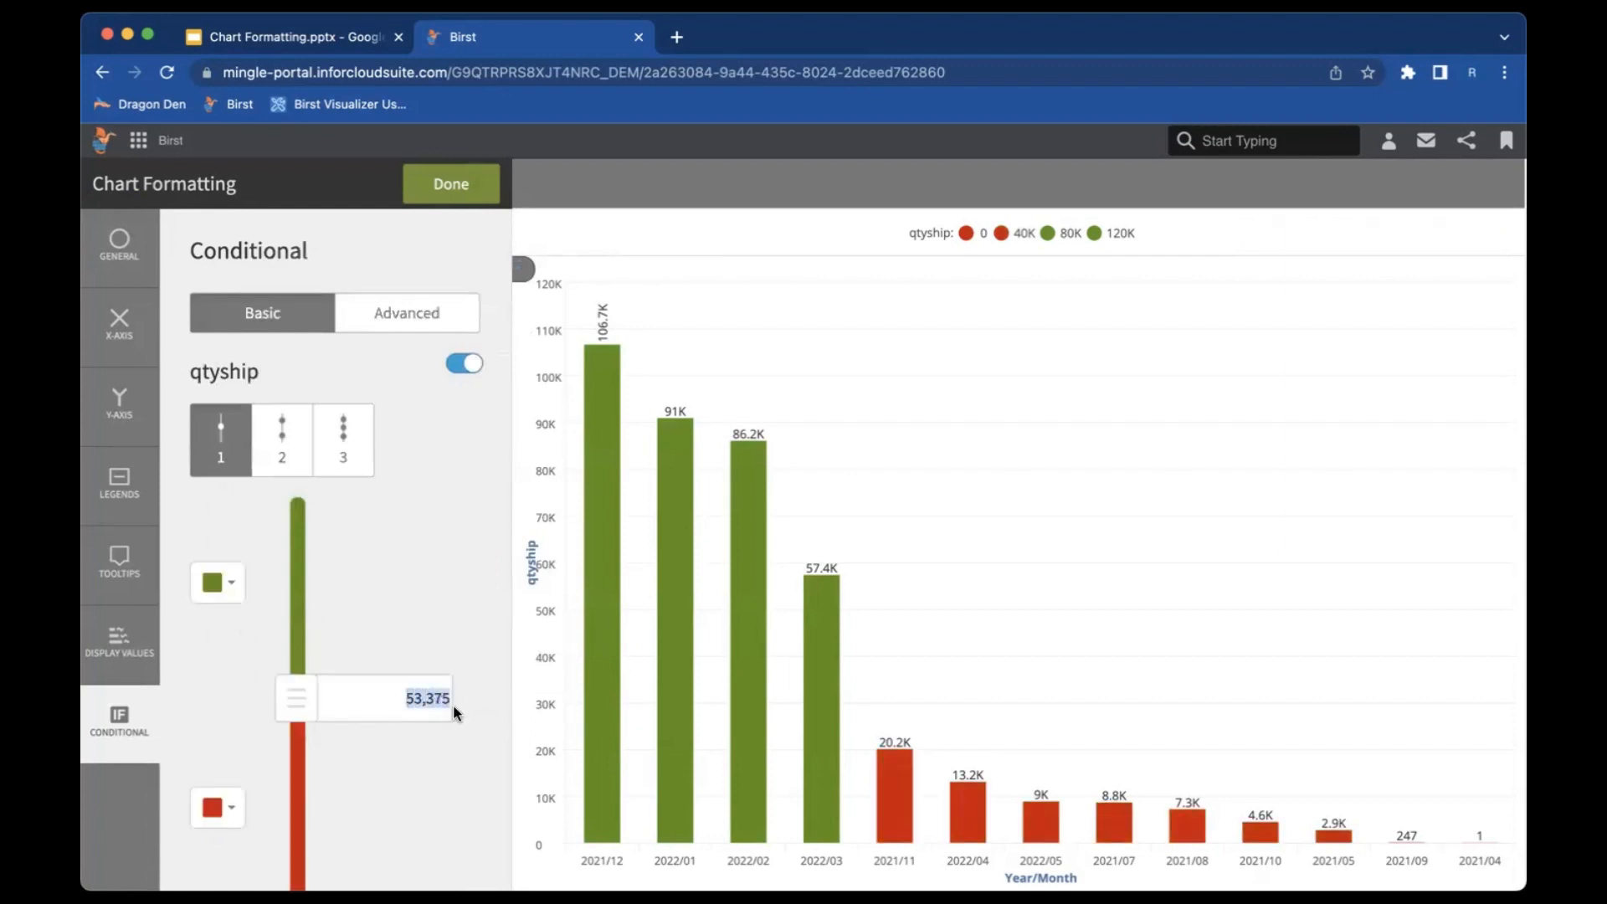
type("50000")
left_click(428, 645)
scroll(427, 643, "down", 1)
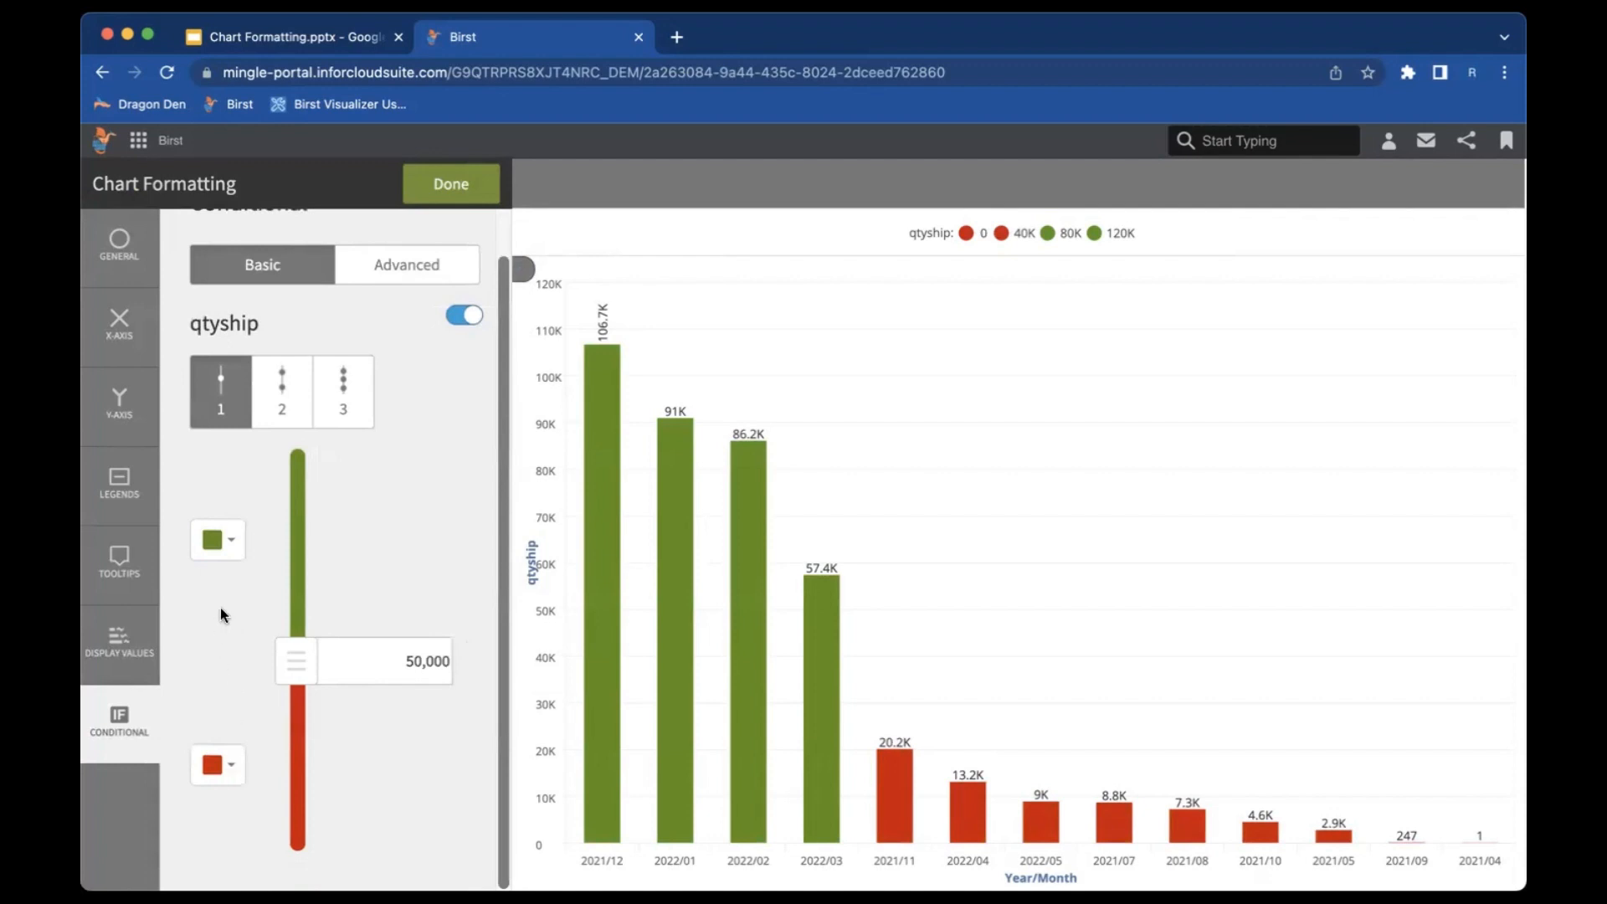
left_click(233, 540)
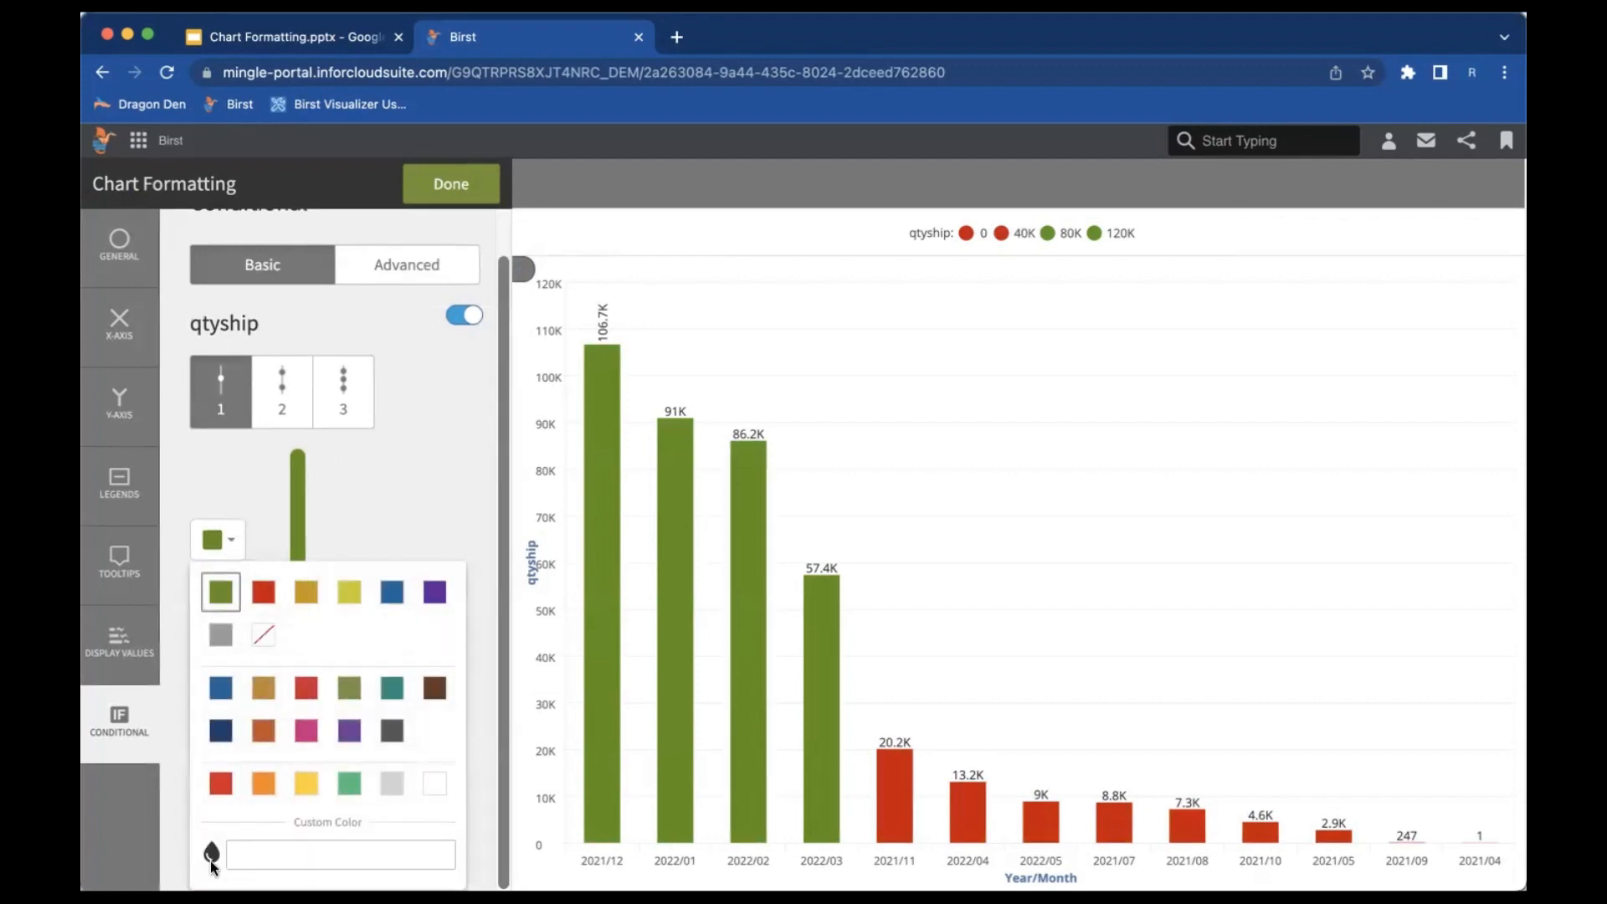
left_click(417, 472)
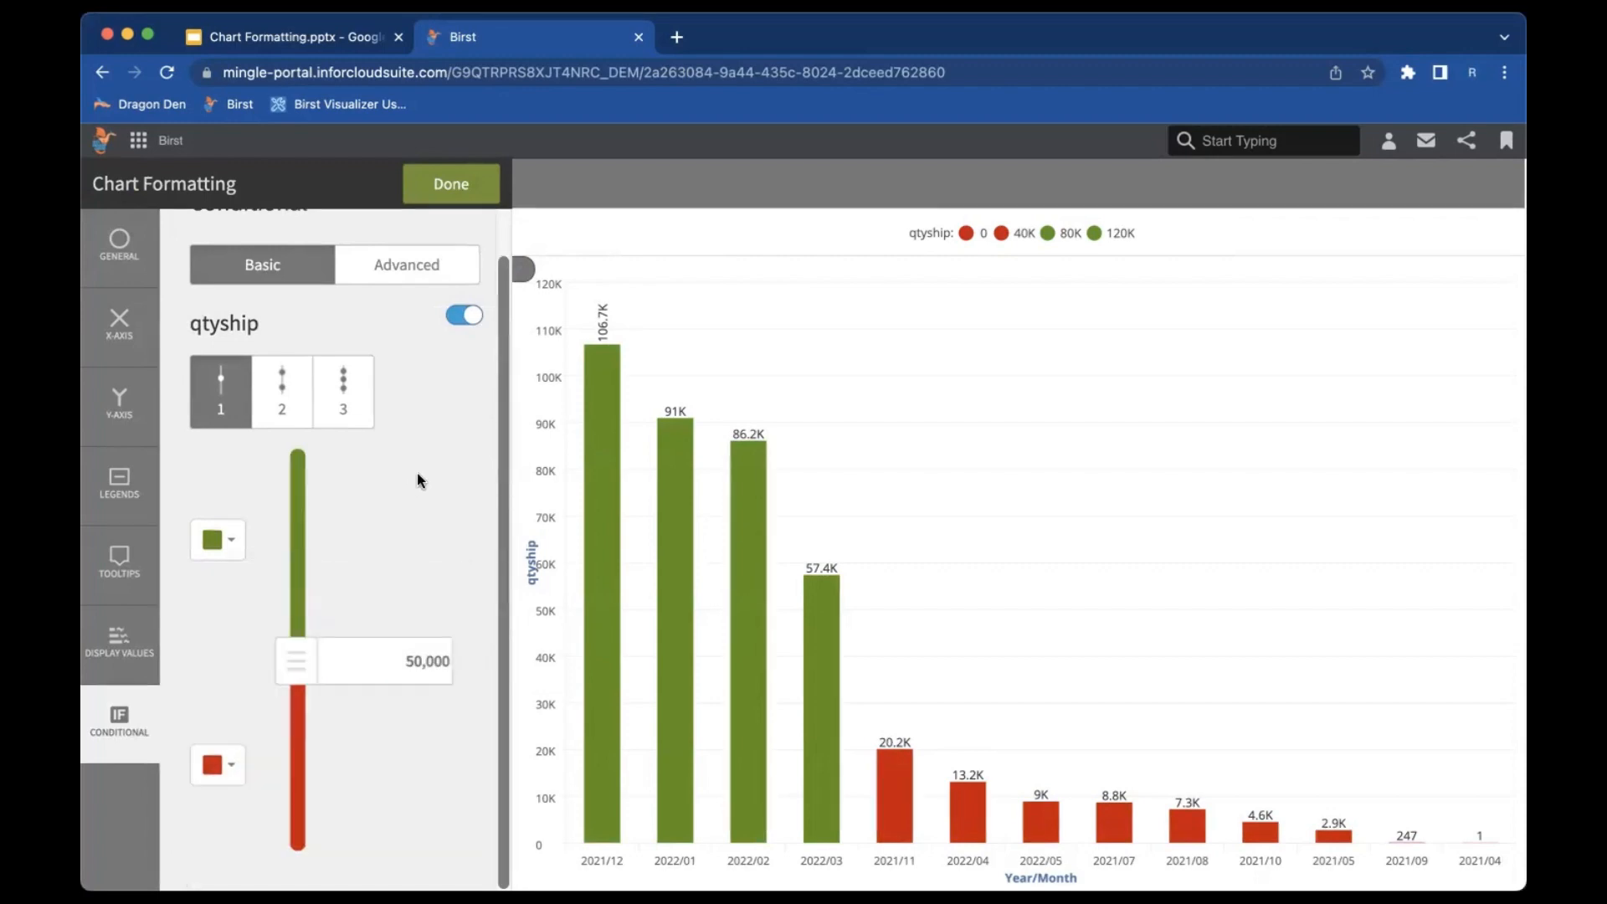
- Review the Advanced conditional formatting for qtyship, adding a second Else If condition without applying it, and leave chart formatting
left_click(410, 269)
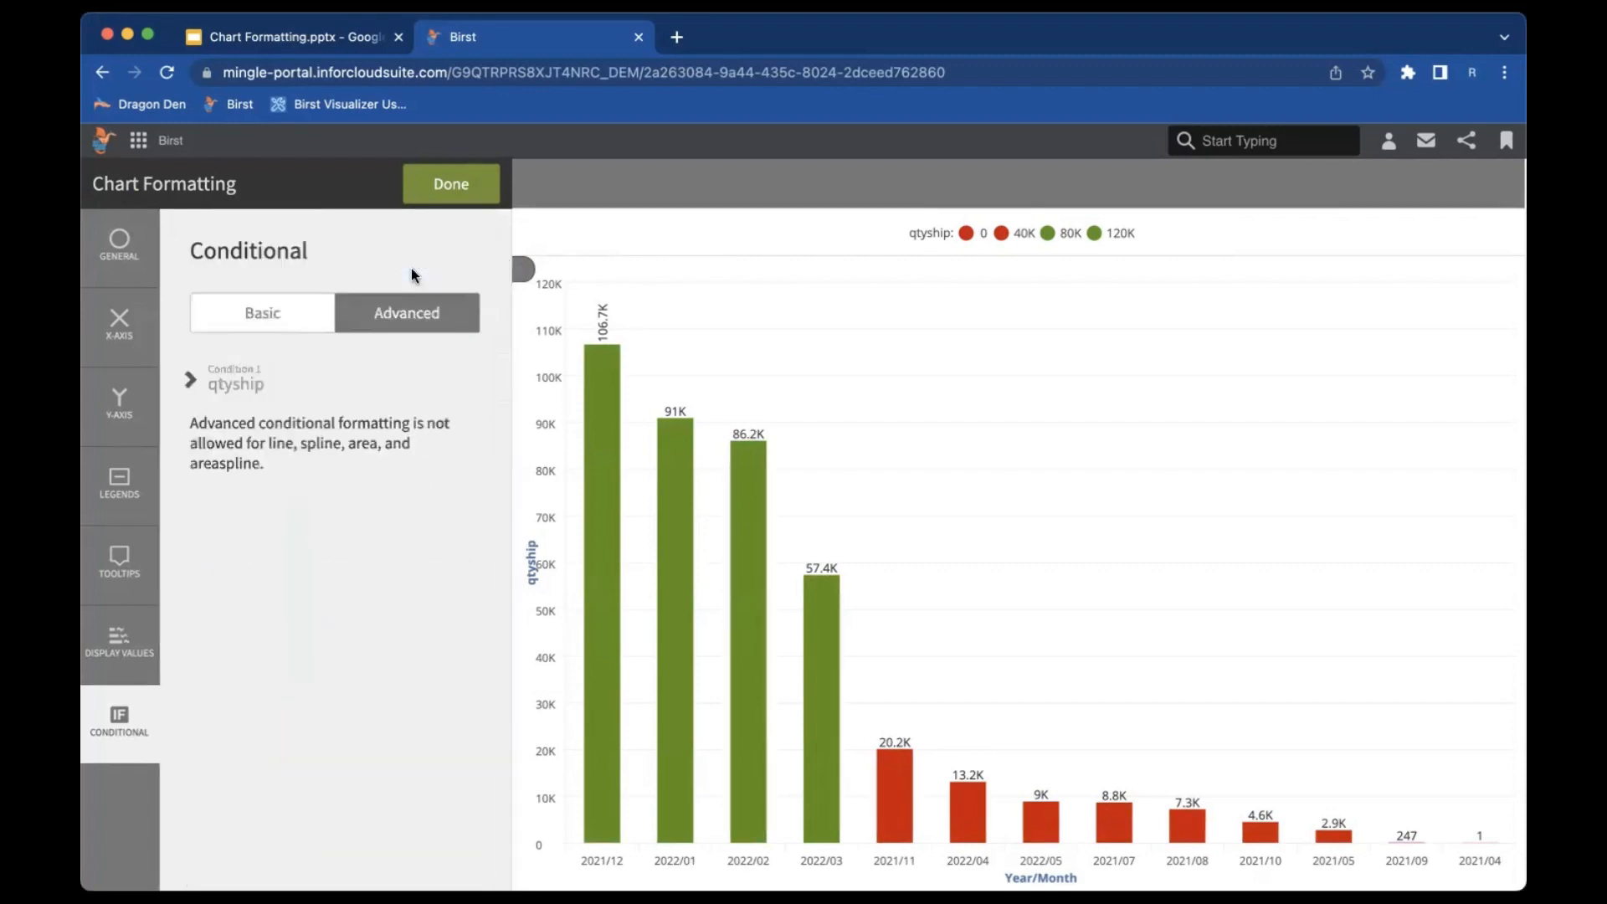
left_click(191, 383)
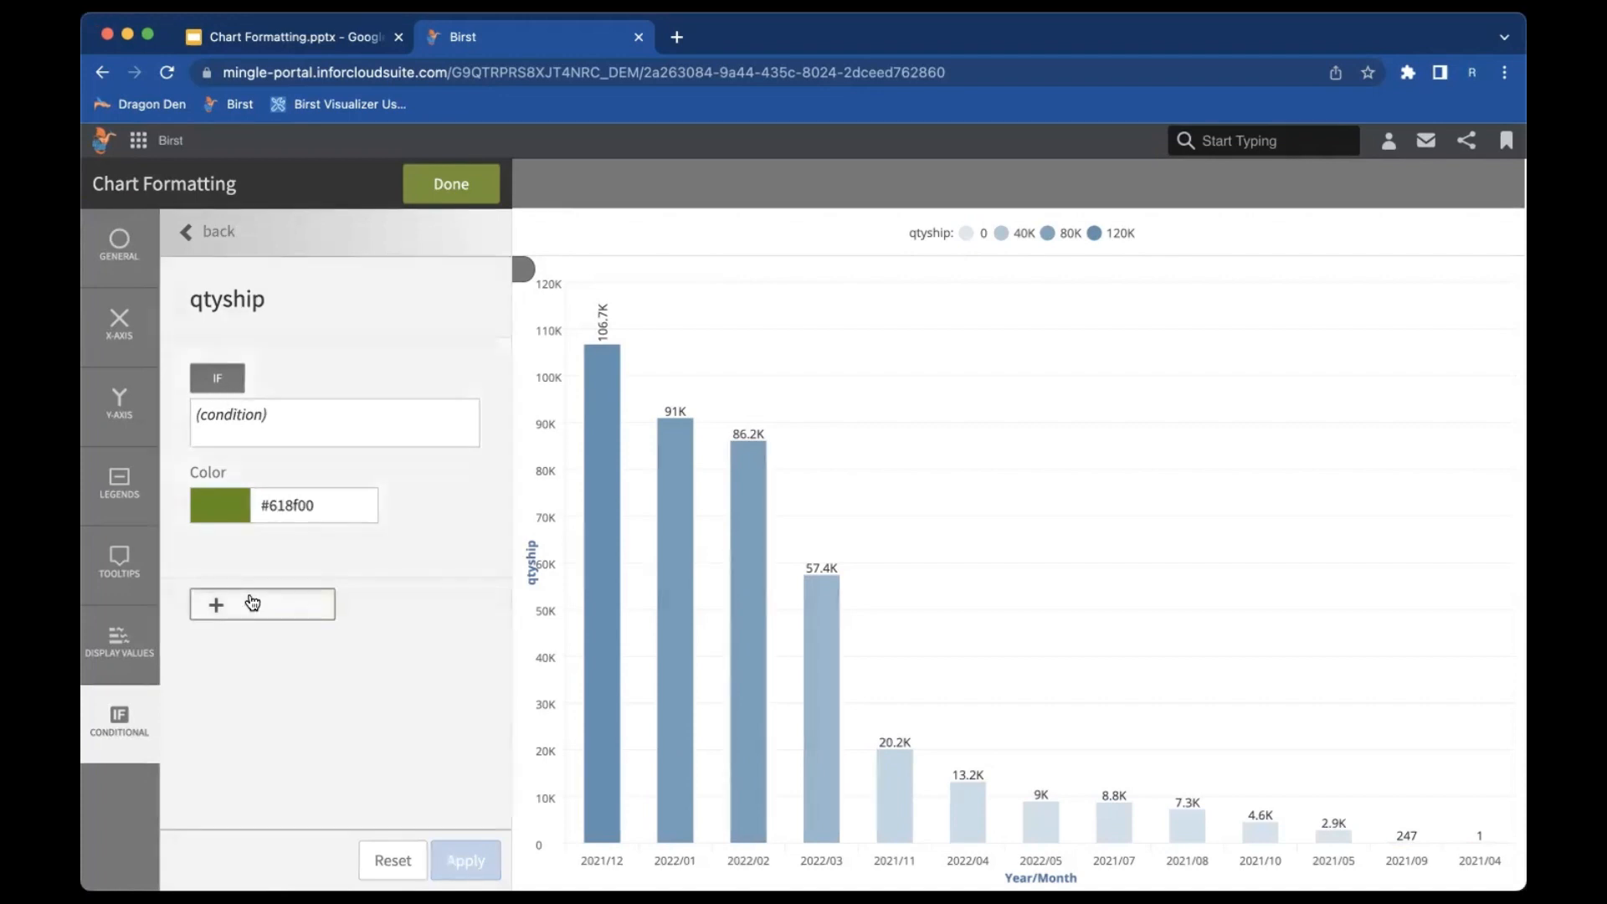
left_click(253, 603)
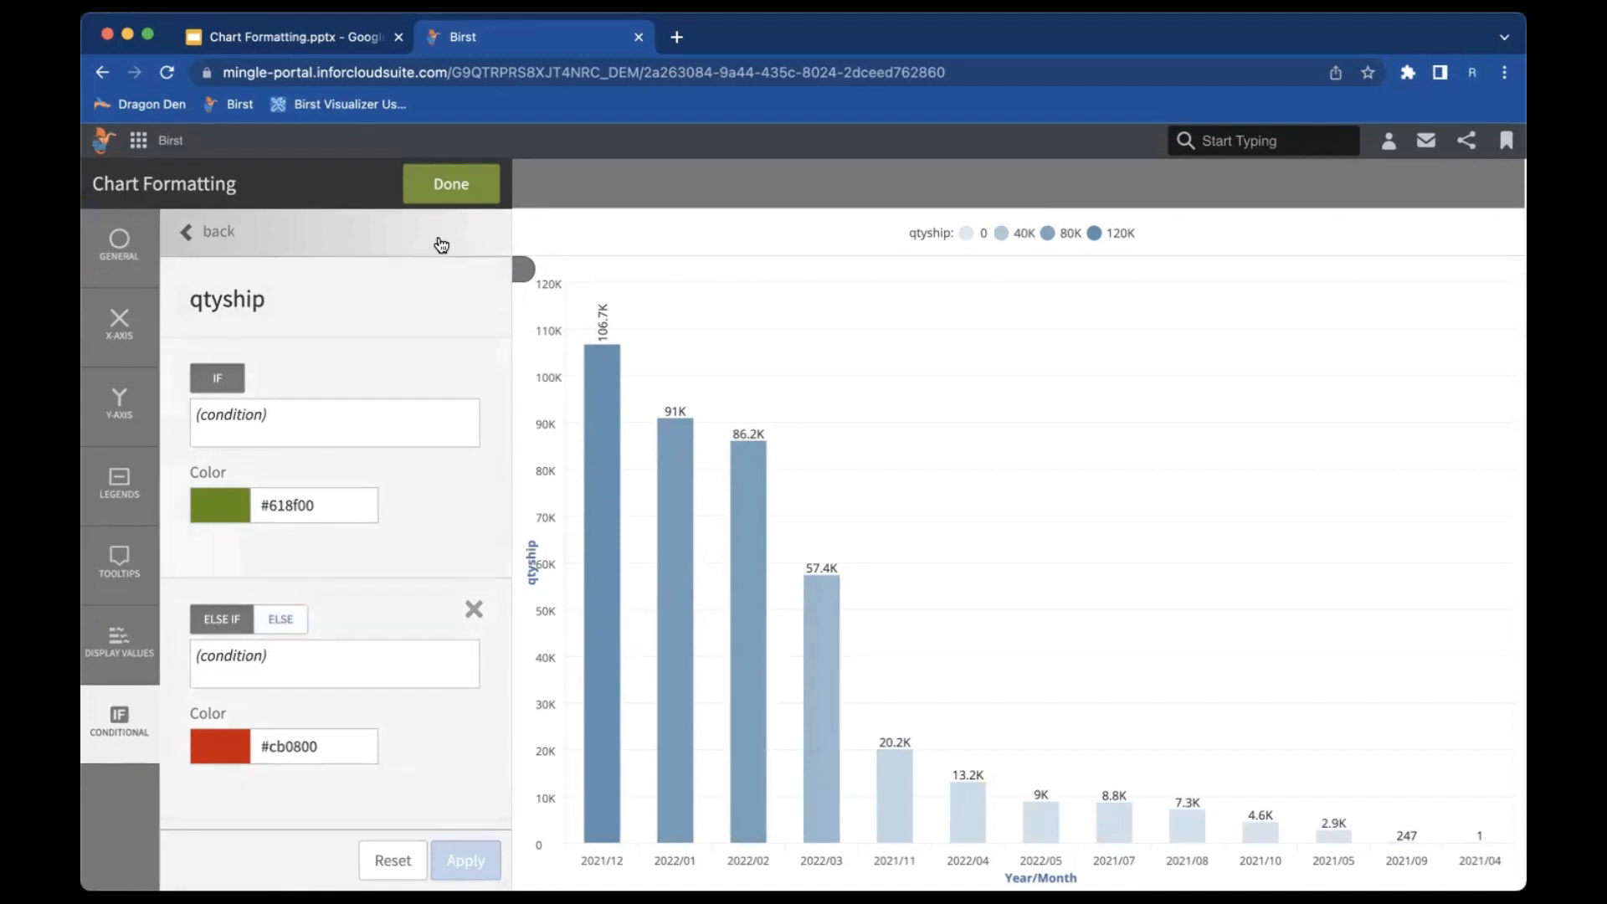
left_click(456, 194)
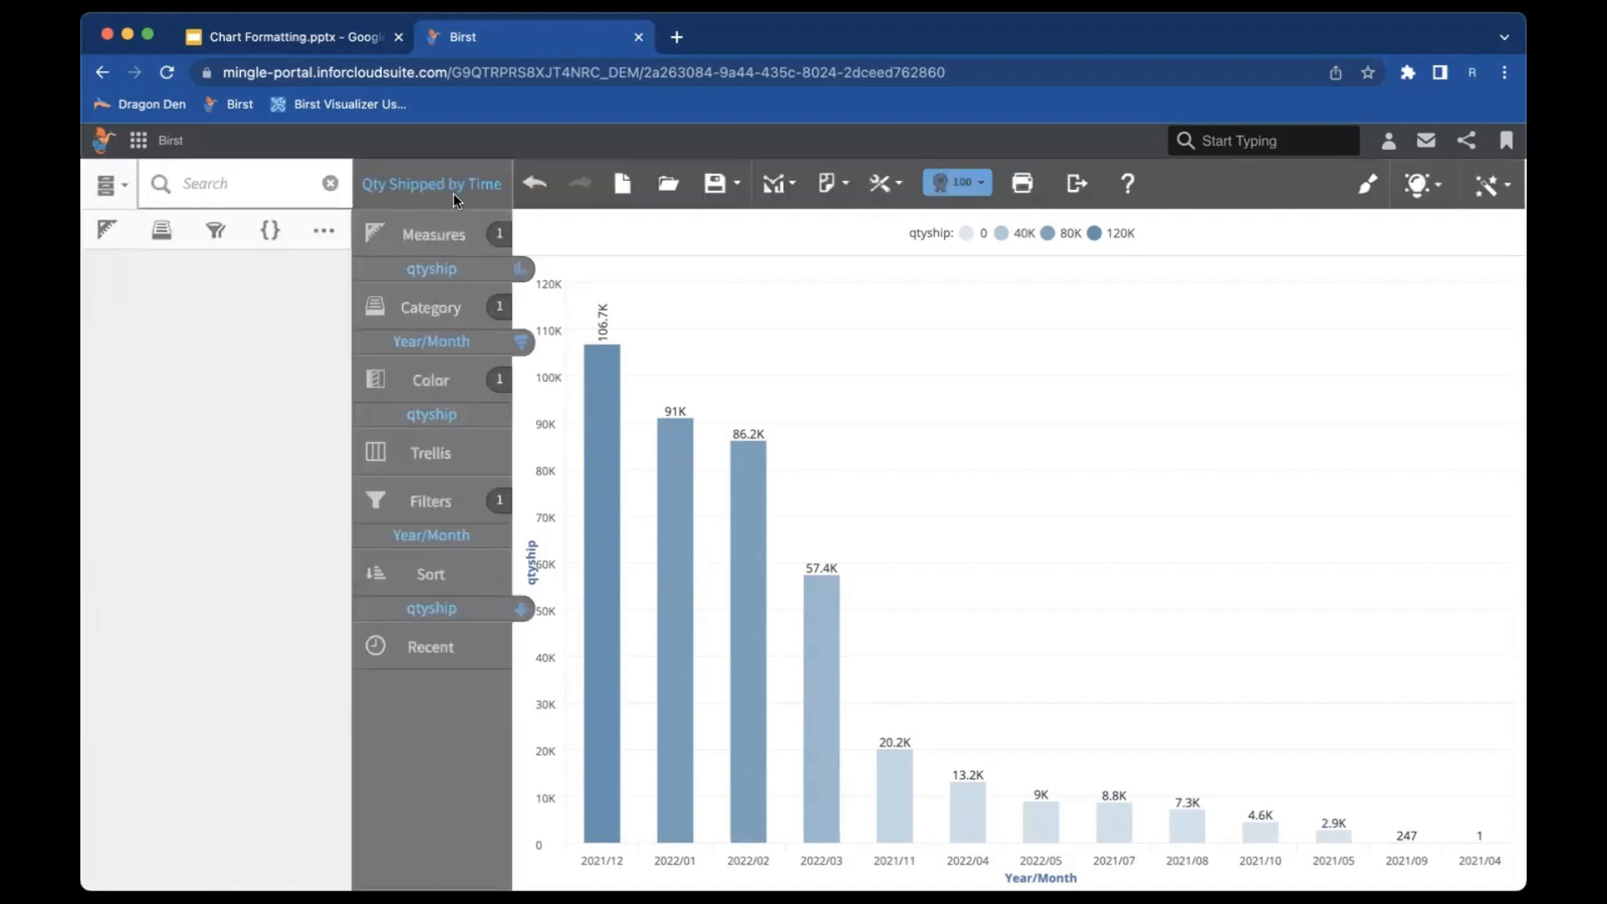